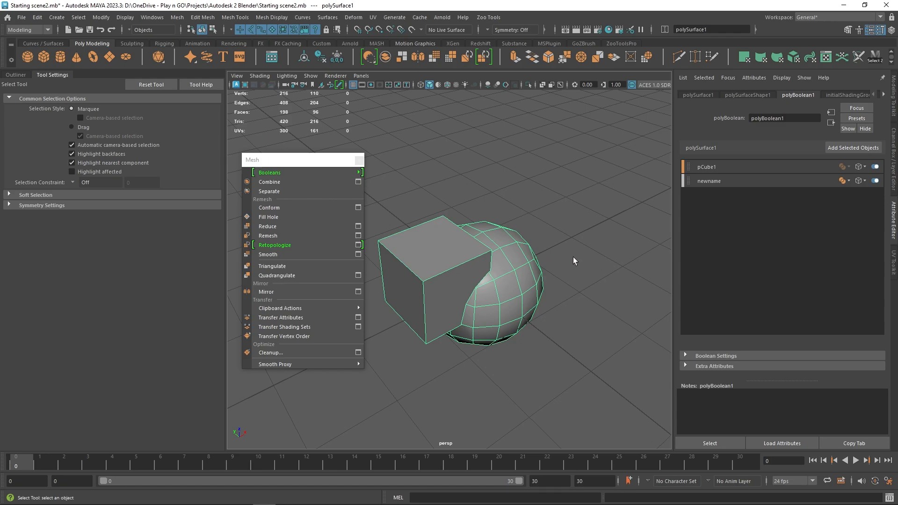
Step: Move the Boolean result away from its input shapes and reposition the pCube1 input relative to the sphere
key("w")
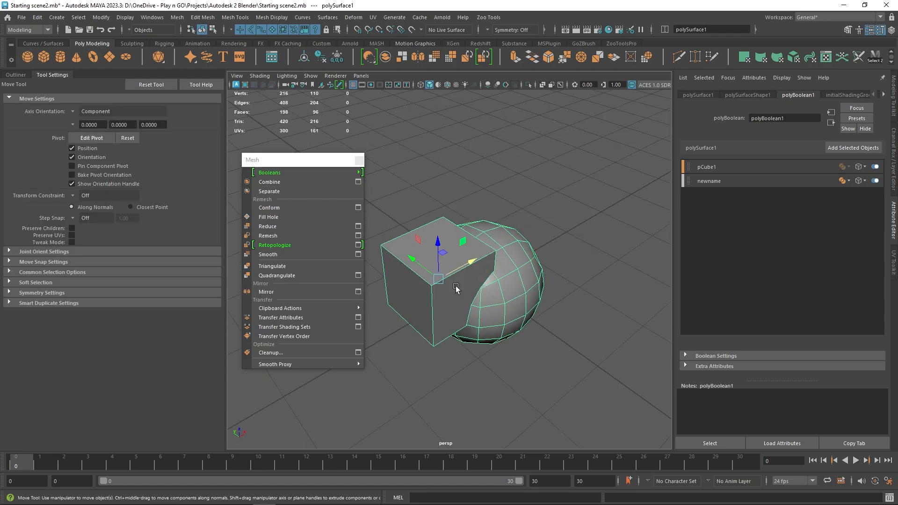
left_click_drag(455, 288, 564, 229)
mouse_move(547, 337)
left_mouse_down()
mouse_move(569, 333)
mouse_move(554, 323)
left_mouse_up()
left_click(414, 243)
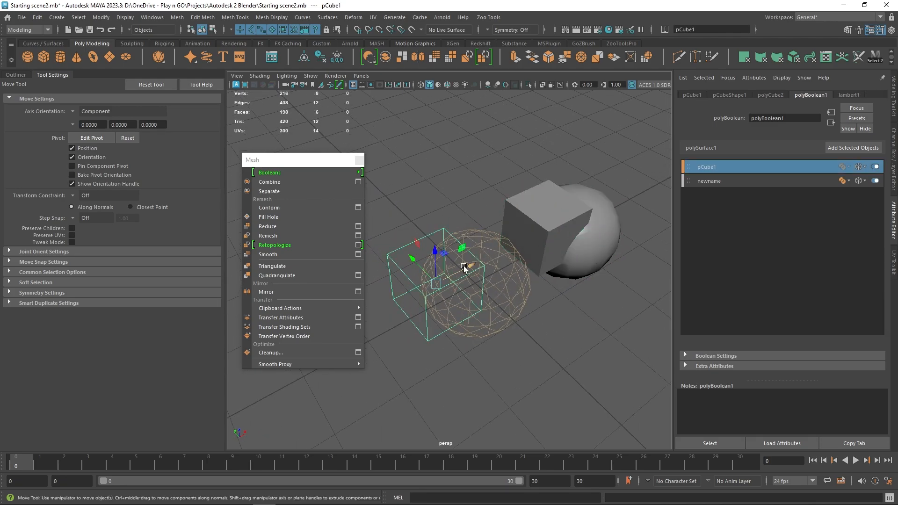
left_click_drag(468, 268, 543, 283)
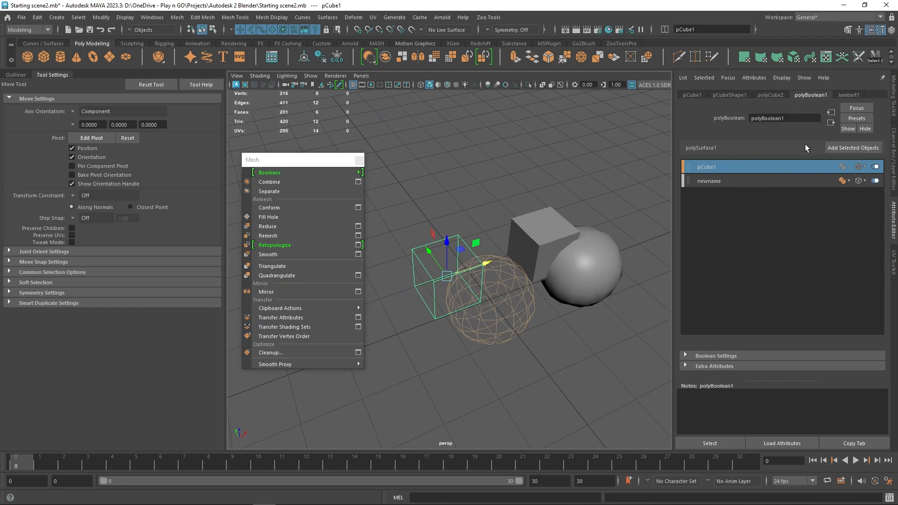
Step: Close the floating Mesh menu and set the newname operand's Boolean operation to Difference (A-B)
left_click(847, 179)
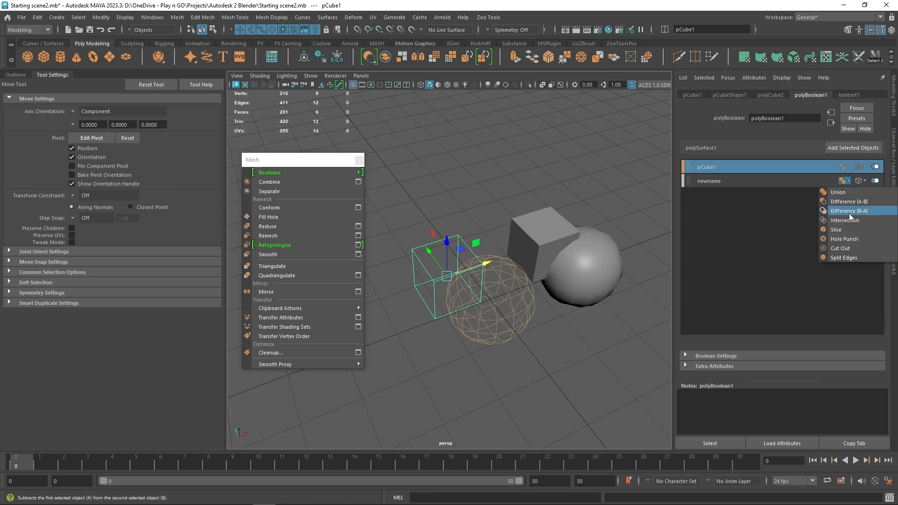
left_click(359, 161)
left_click(359, 161)
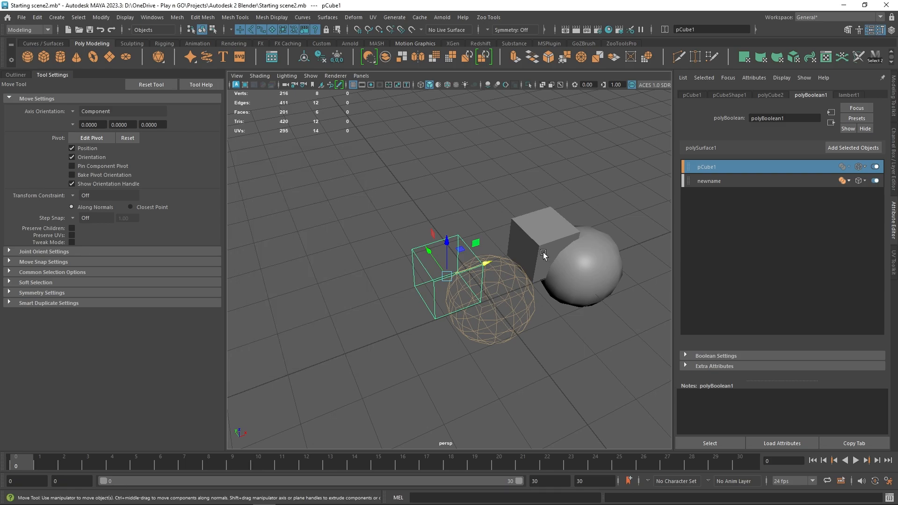
left_click(844, 181)
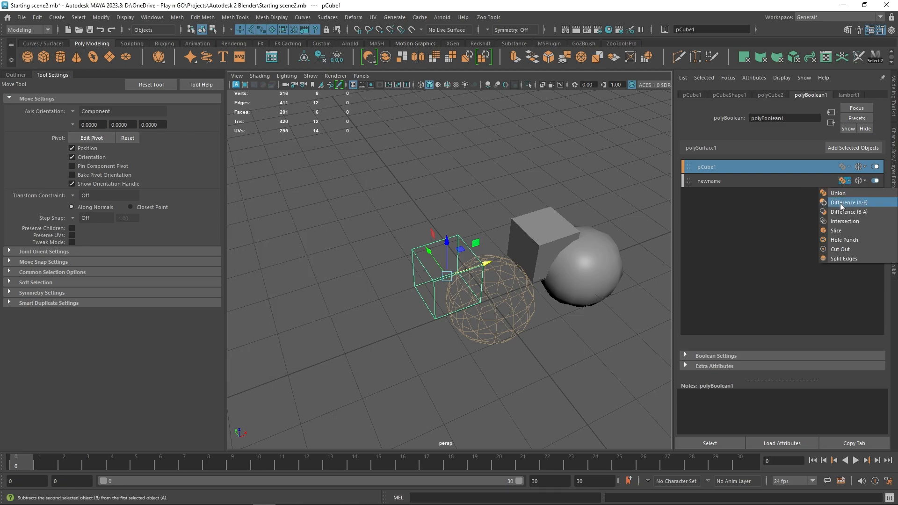
left_click(840, 203)
left_click_drag(449, 341, 463, 269, "alt")
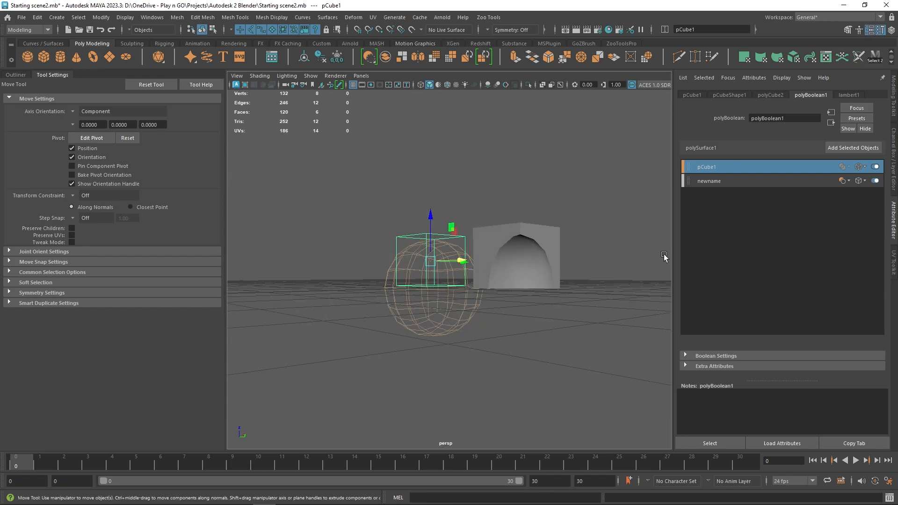
Step: Switch the newname operand's Boolean operation to Difference (B-A)
left_click(844, 180)
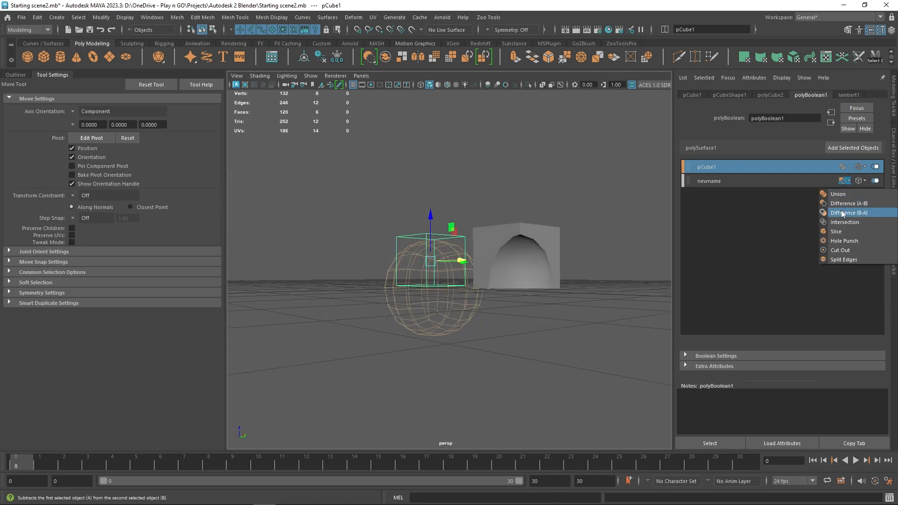
left_click(843, 214)
left_click_drag(632, 262, 592, 272, "alt")
Step: Move the cube input through the sphere and display the wireframe over the shaded meshes
left_click_drag(423, 264, 442, 271)
left_click_drag(497, 255, 500, 248)
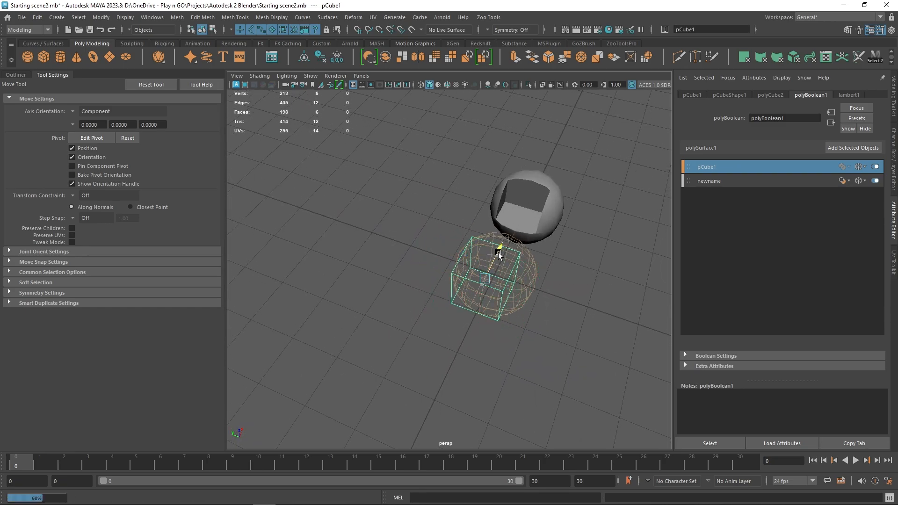
left_click(448, 85)
left_click_drag(499, 206, 588, 272, "alt")
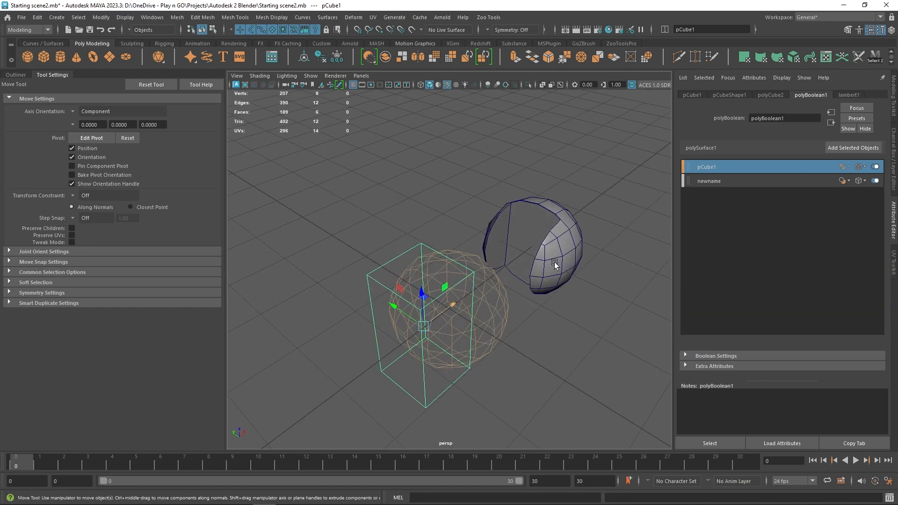
Step: Try the Slice and Hole Punch Boolean operations on the newname operand
left_click(850, 181)
left_click(848, 231)
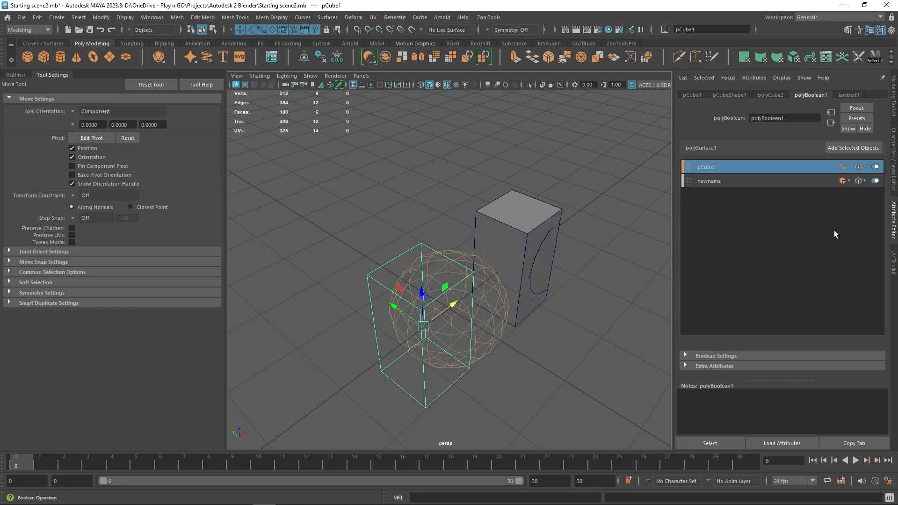
left_click(845, 181)
left_click(843, 240)
Step: Compare Difference (A-B) with Split Edges on the newname operand and return it to Difference (A-B)
left_click(844, 181)
left_click(849, 202)
left_click_drag(588, 220, 576, 187, "alt")
left_click(845, 181)
left_click(842, 259)
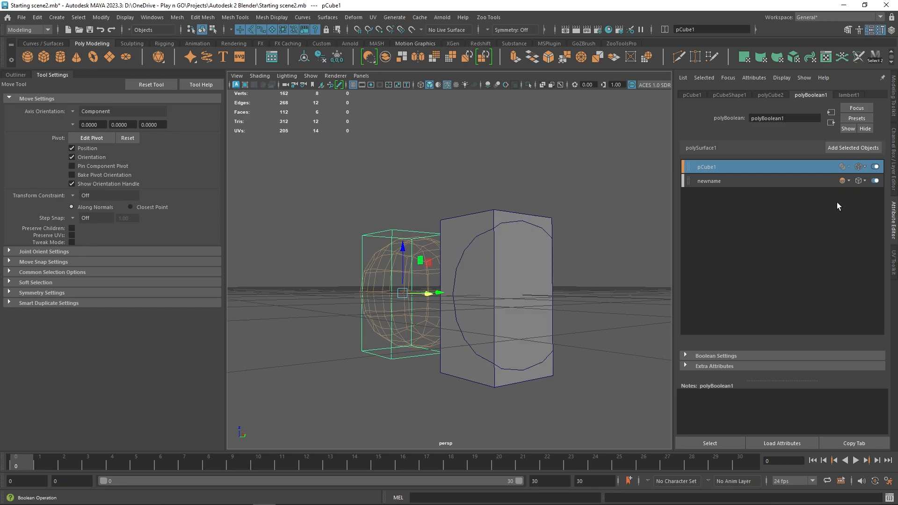
left_click(846, 181)
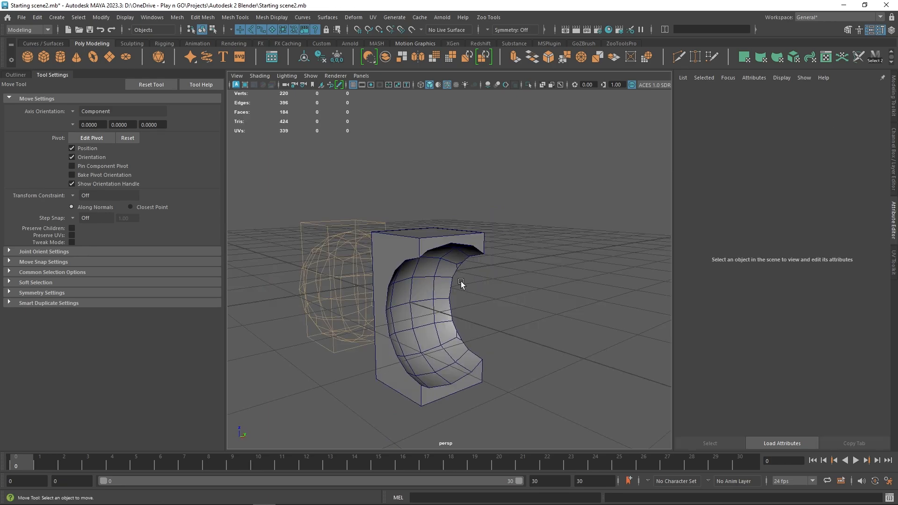
Step: Duplicate the carved Boolean result and place the copy beside the original
left_click(450, 262)
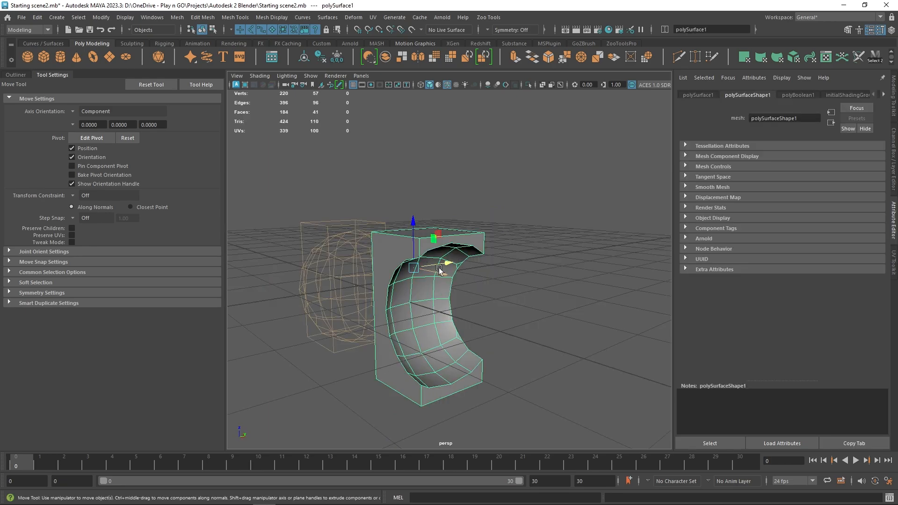
left_click_drag(439, 265, 564, 257, "shift")
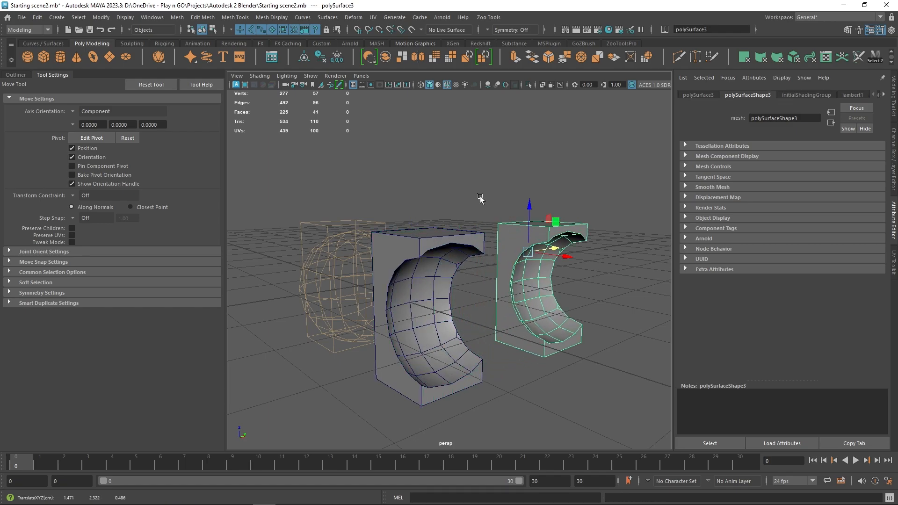
left_click(477, 187)
left_click(531, 240)
Step: Select the original Boolean's pCube1 input and change the newname operation to Union
left_click(346, 228)
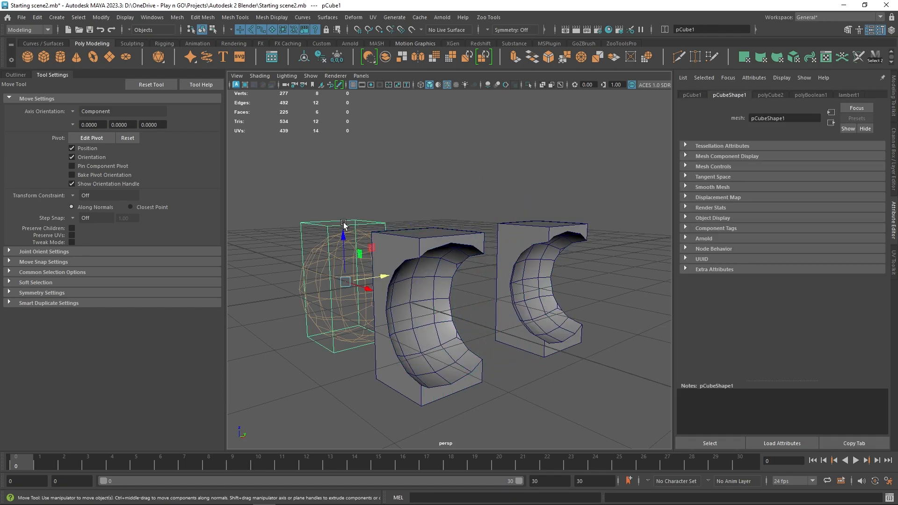
left_click(451, 236)
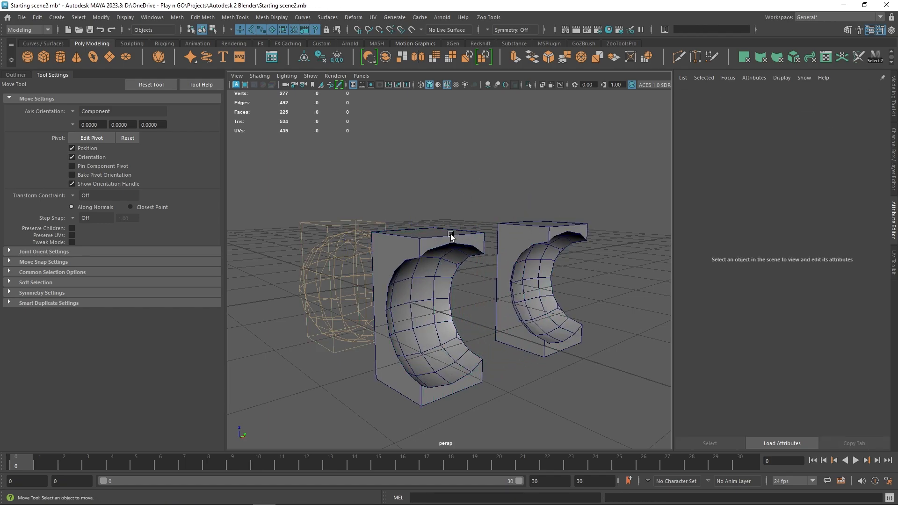
left_click(358, 222)
left_click(846, 181)
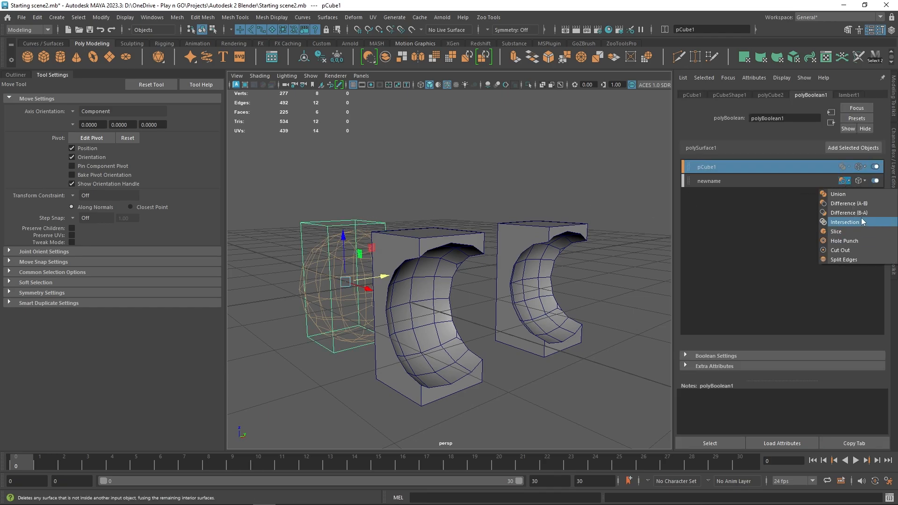
left_click(846, 204)
left_click_drag(585, 215, 482, 198, "alt")
Step: Select the carved duplicate and run Retopologize on it
left_click(430, 209)
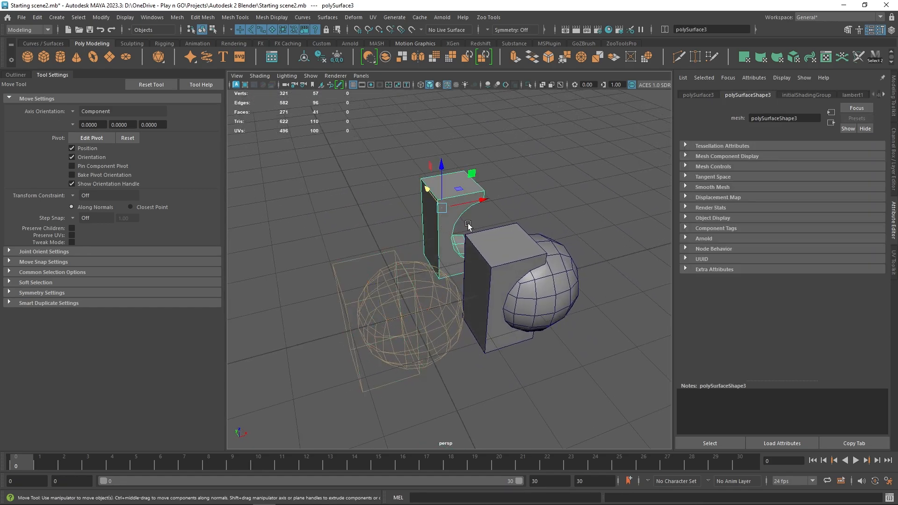
left_click_drag(464, 271, 520, 158, "alt")
left_click(521, 157)
mouse_move(498, 211)
left_mouse_down("alt")
mouse_move(507, 189)
mouse_move(497, 196)
left_mouse_up("alt")
left_click(463, 214)
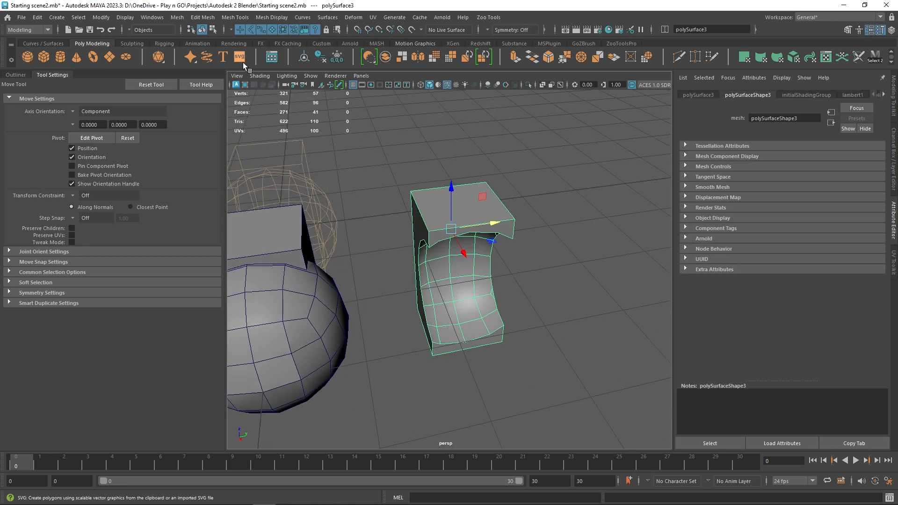
left_click(184, 19)
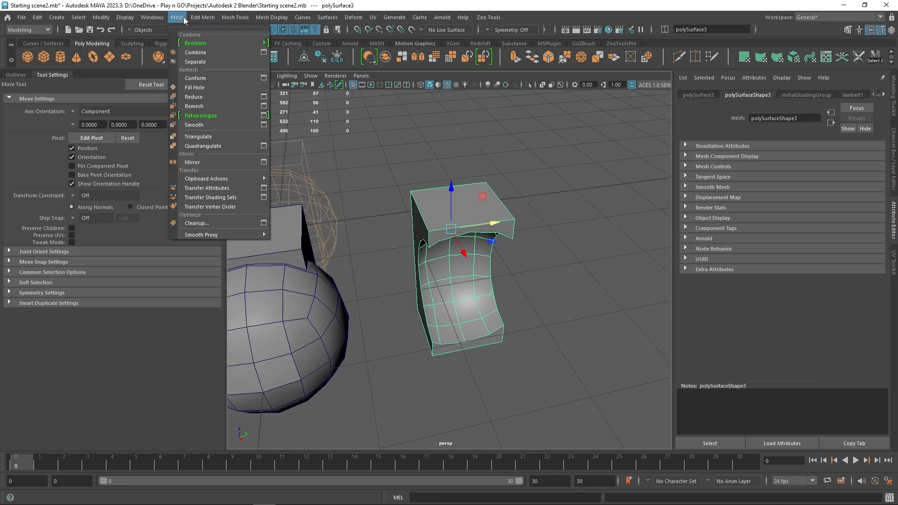
left_click(218, 116)
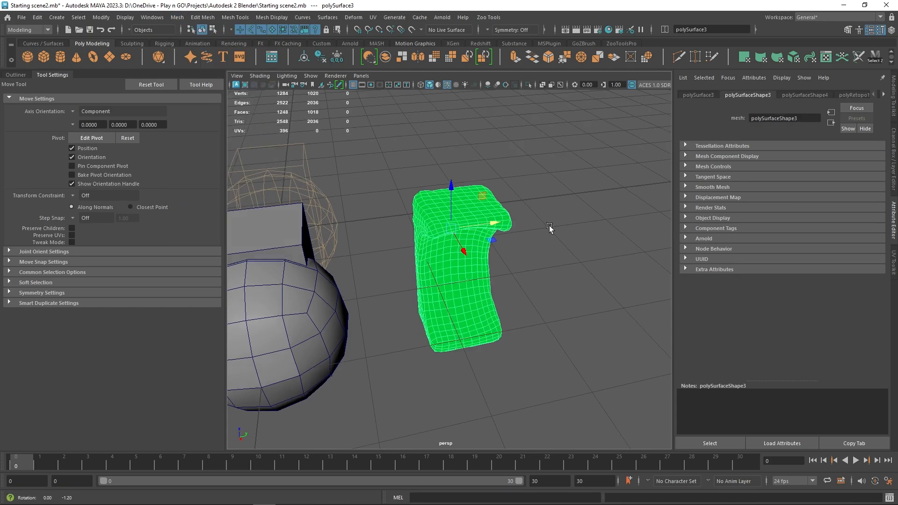
Step: Open the retopologized copy's polyRetopo1 attributes and raise the Target Face Count to 4592
left_click_drag(550, 228, 507, 183, "alt")
left_click(509, 162)
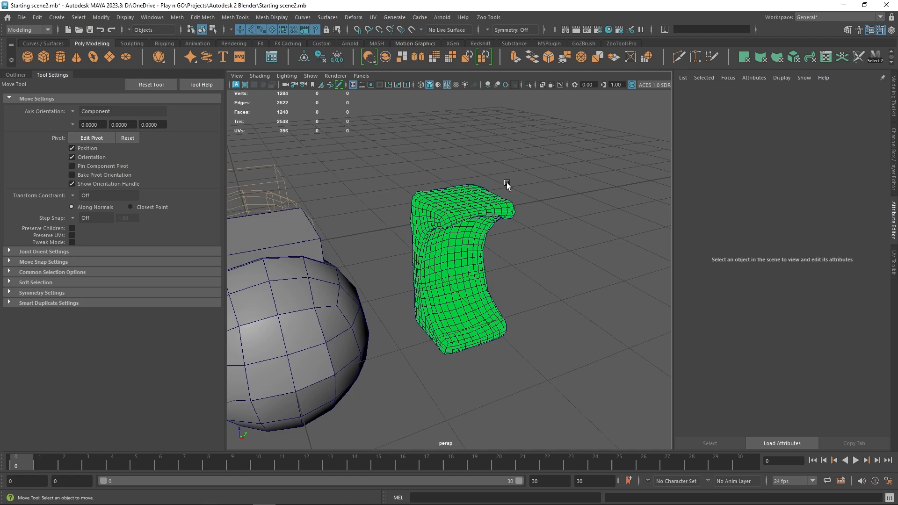
left_click(515, 214)
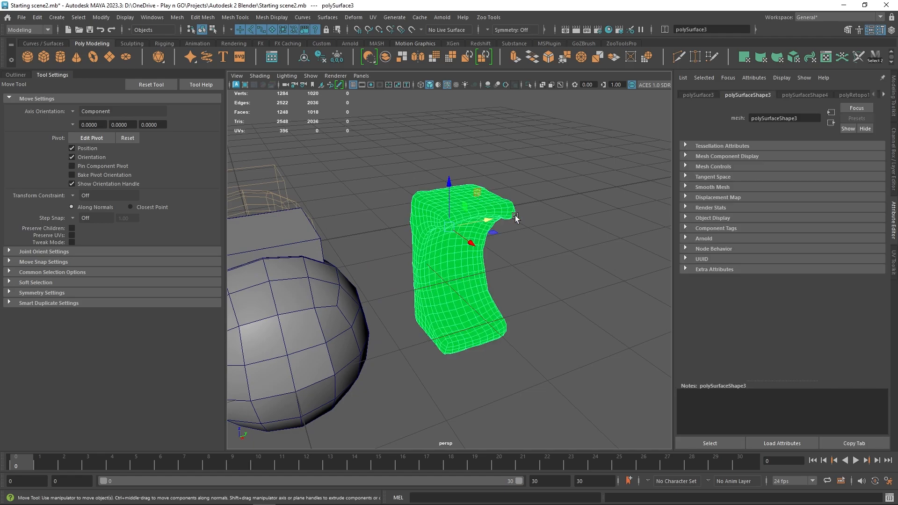
left_click(884, 95)
left_click(884, 95)
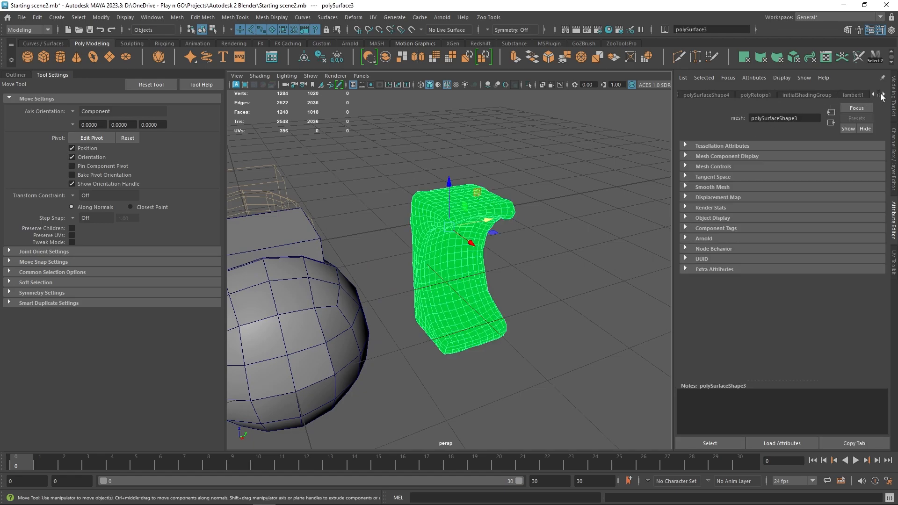
left_click(884, 95)
left_click(874, 95)
left_click(758, 95)
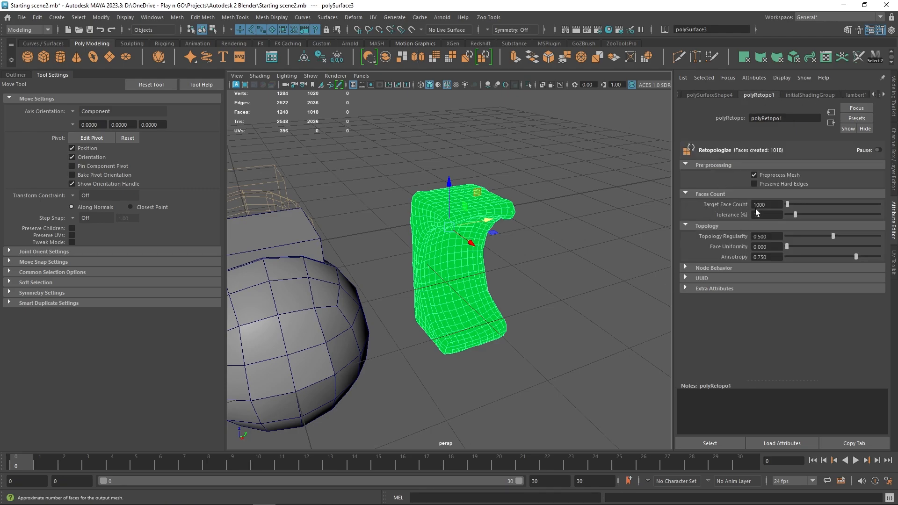
left_click_drag(788, 204, 795, 204)
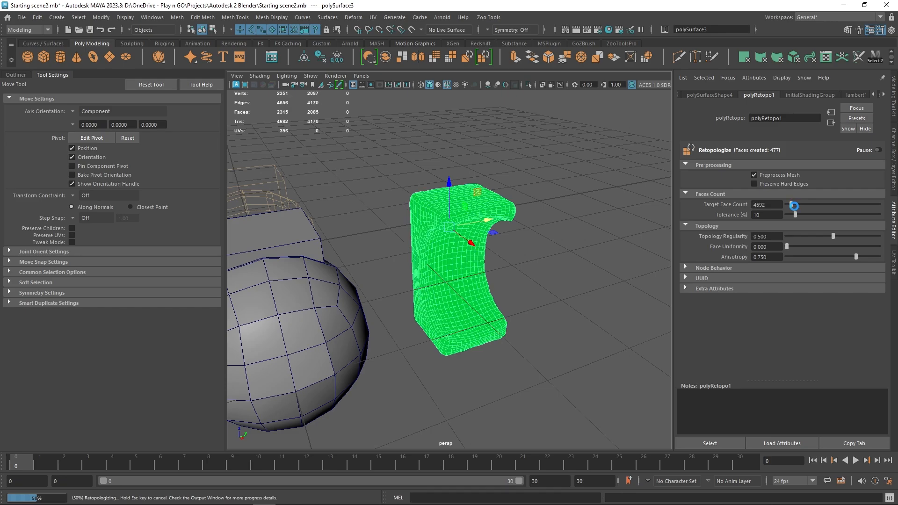
Step: Set the retopologized copy's Target Face Count to 200
left_click(762, 204)
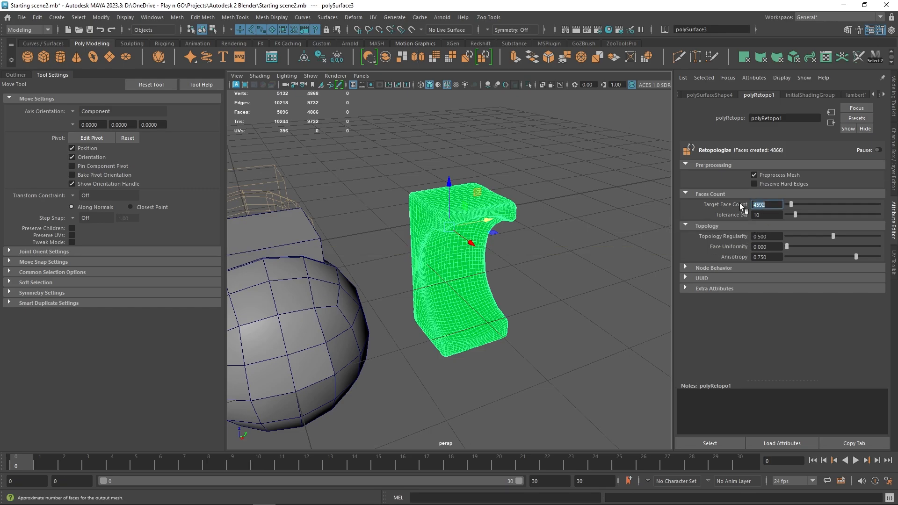
type("200")
key("Return")
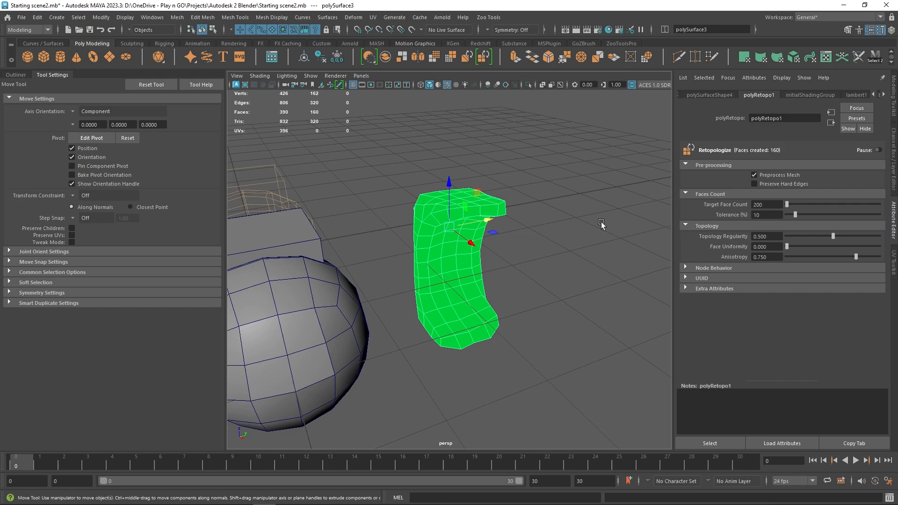
left_click_drag(604, 226, 655, 237, "alt")
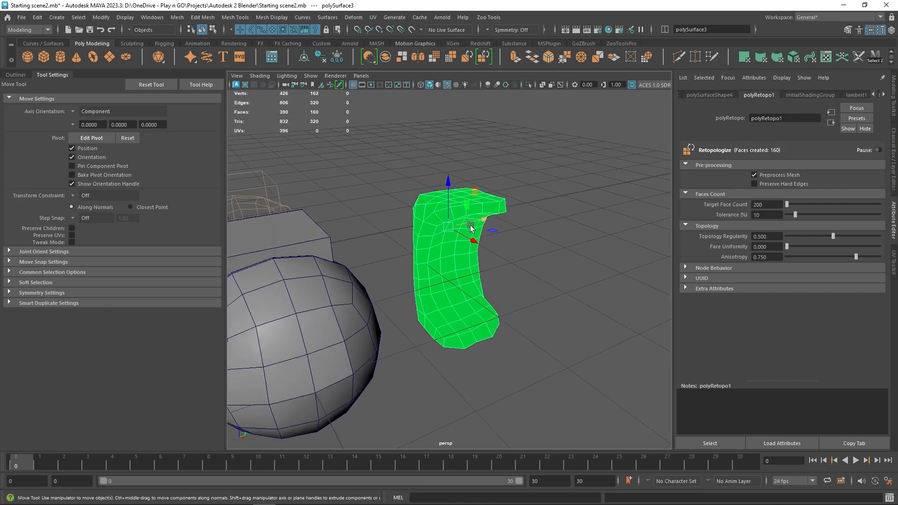
Step: Assign the existing lambert1 material to the retopologized copy
right_click(450, 236)
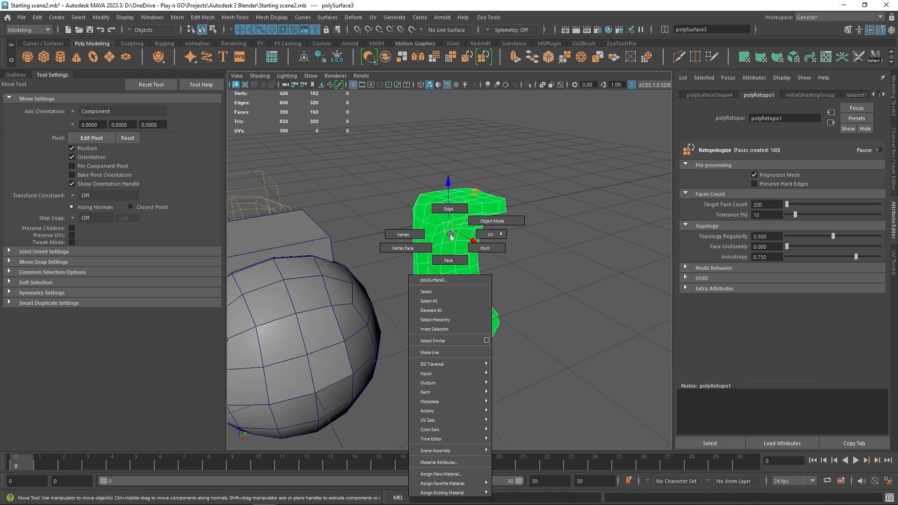
mouse_move(457, 495)
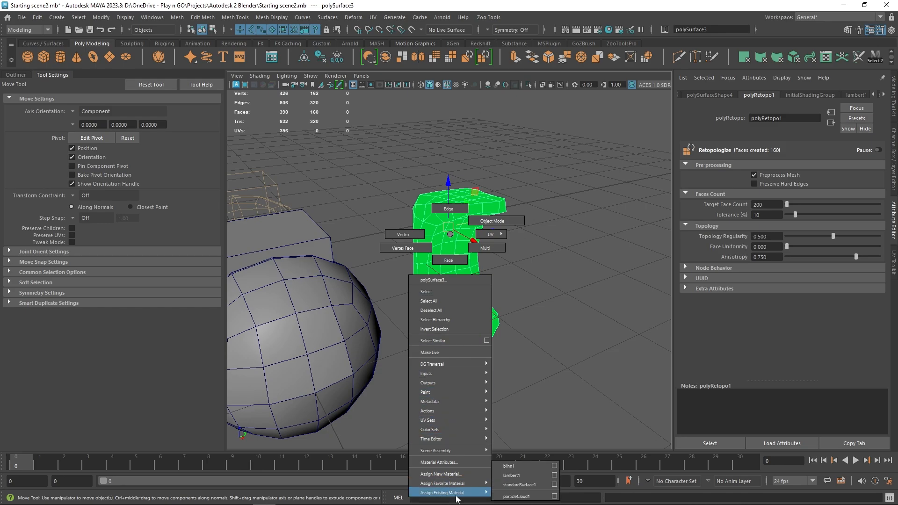
left_click(518, 474)
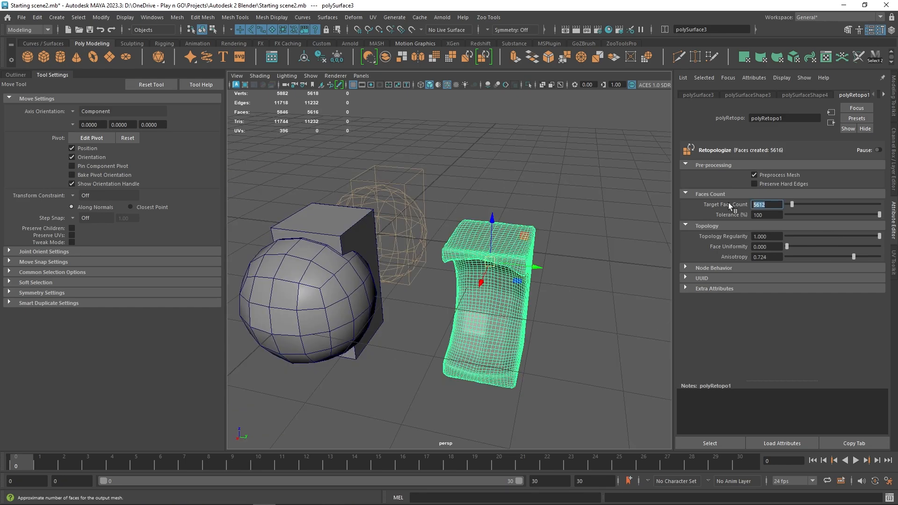
Step: Set the retopology's Target Face Count to 2000 and its Tolerance to 2 percent
type("2000")
key("Return")
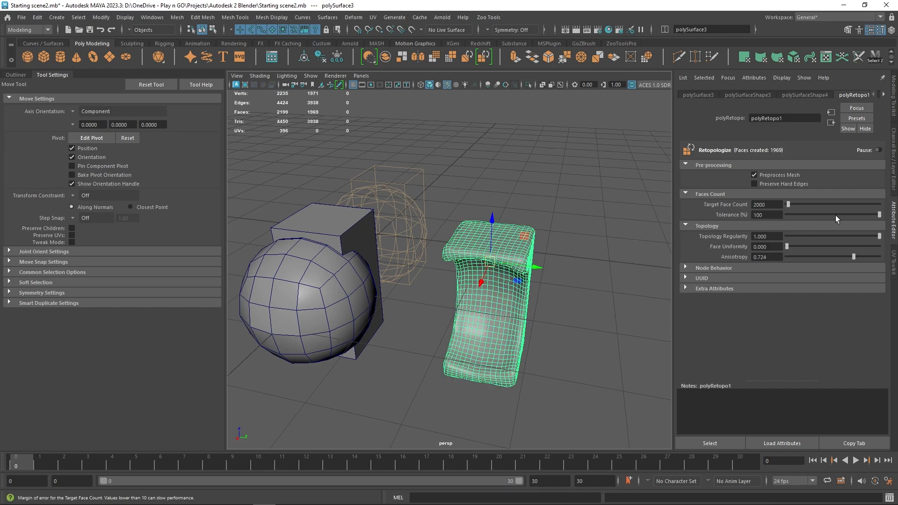
left_click_drag(877, 216, 787, 215)
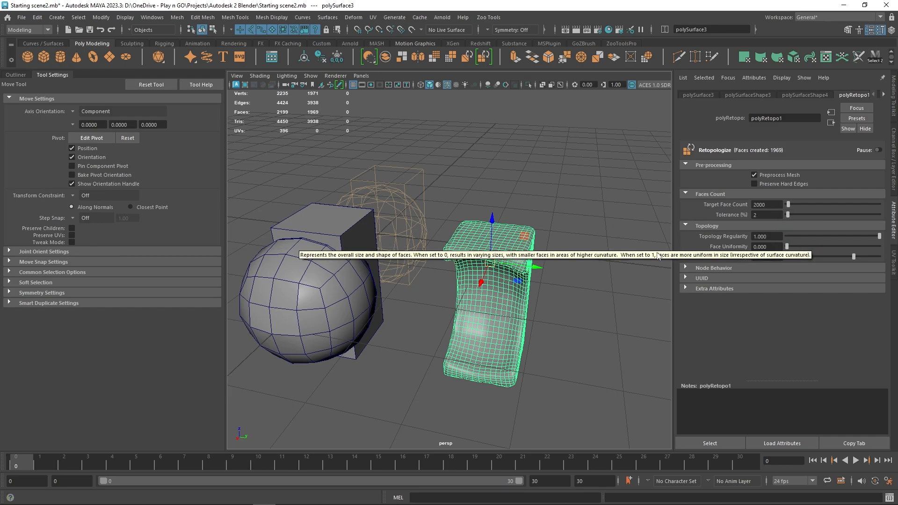
Step: Enable Preserve Hard Edges and set Anisotropy to 1.000 for the retopologized copy, and inspect its mesh from another angle
left_click_drag(562, 230, 629, 232, "alt")
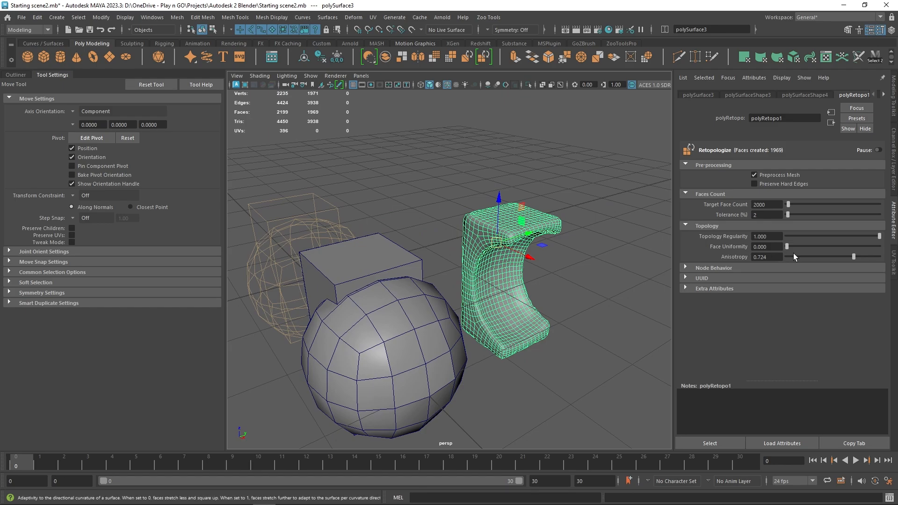
left_click(629, 234)
left_click(539, 230)
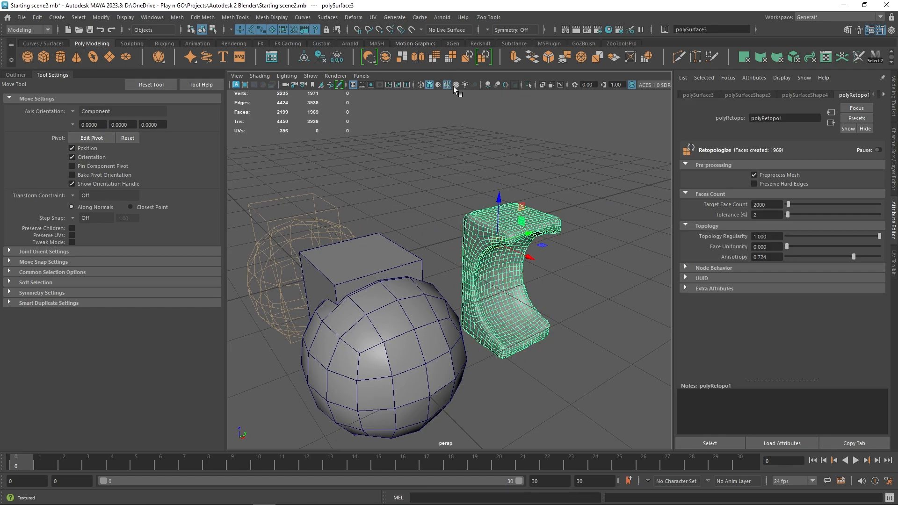
left_click(448, 86)
left_click_drag(591, 228, 575, 235, "alt")
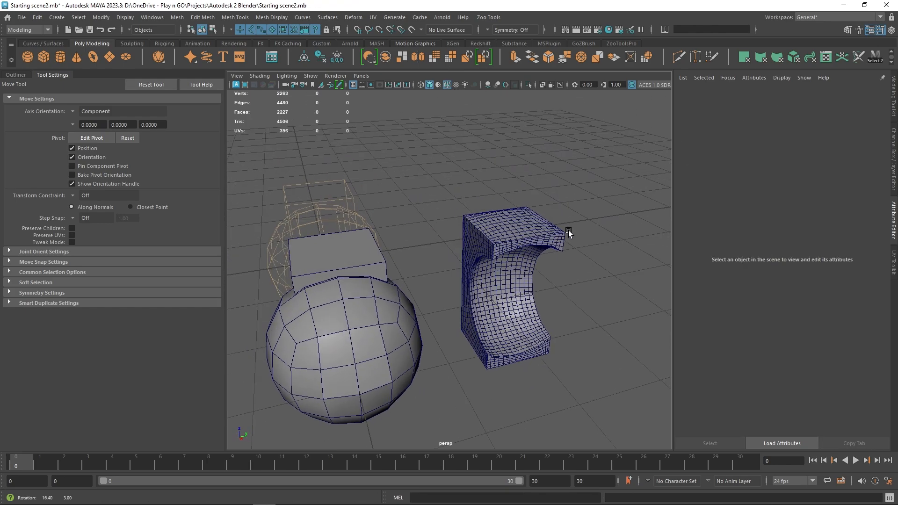
left_click(532, 239)
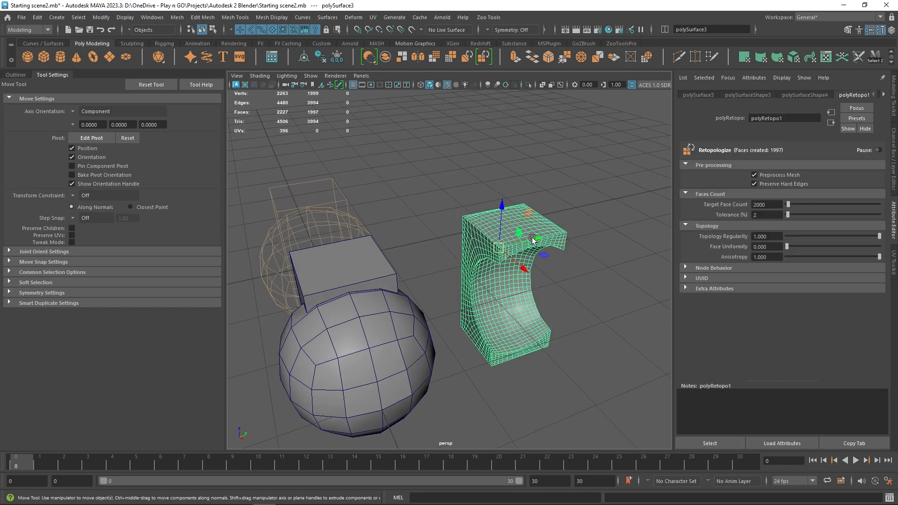
left_click(583, 195)
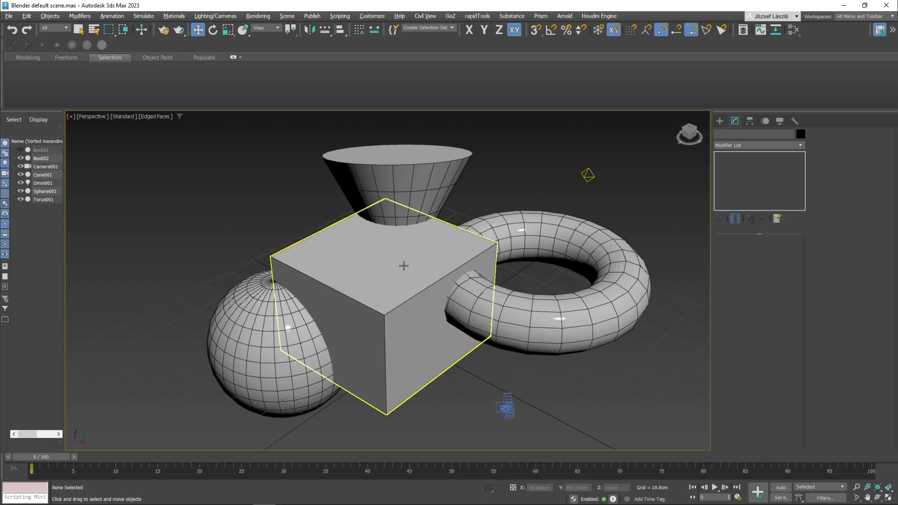
Step: Switch to 3ds Max and start a ProBoolean compound object on the box among the overlapping primitives
left_click(494, 239)
key("q")
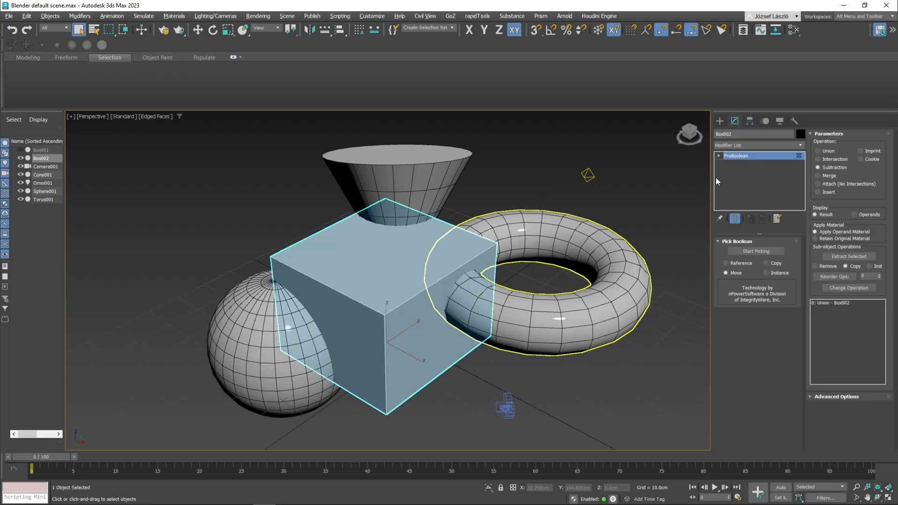
left_click(720, 121)
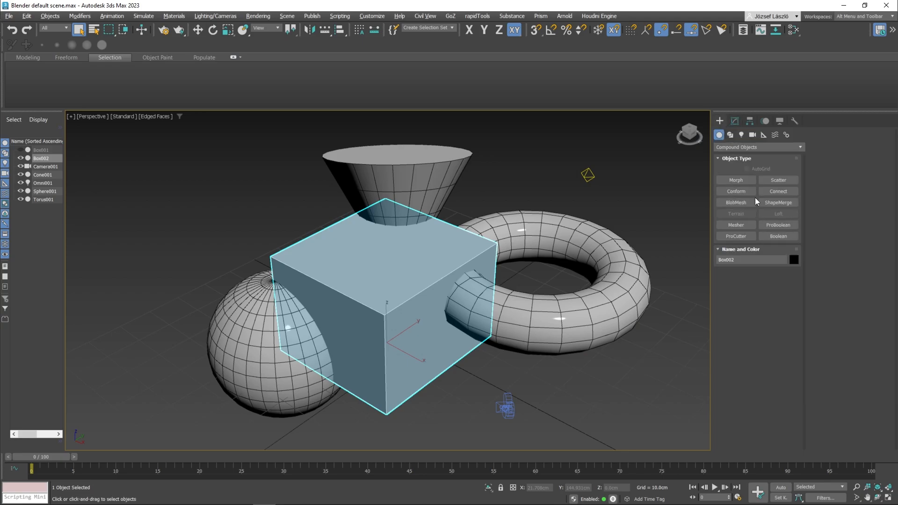
left_click(731, 147)
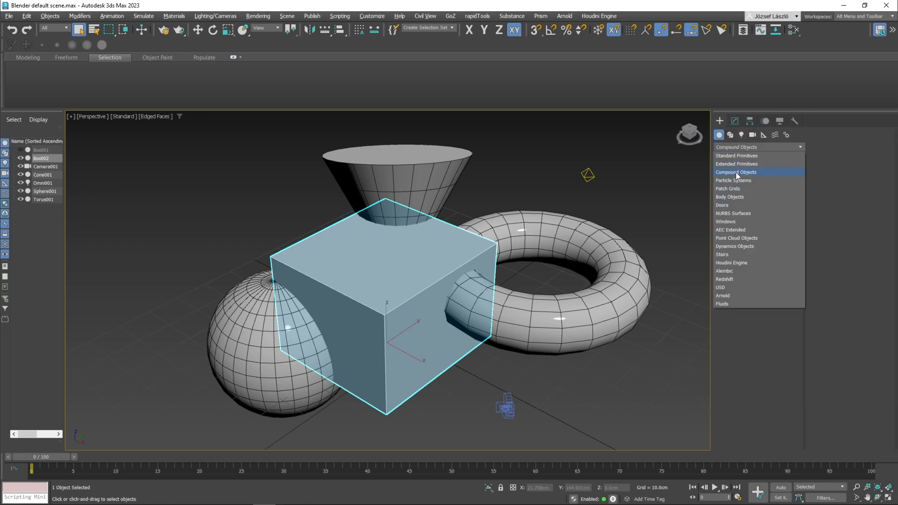
left_click(737, 172)
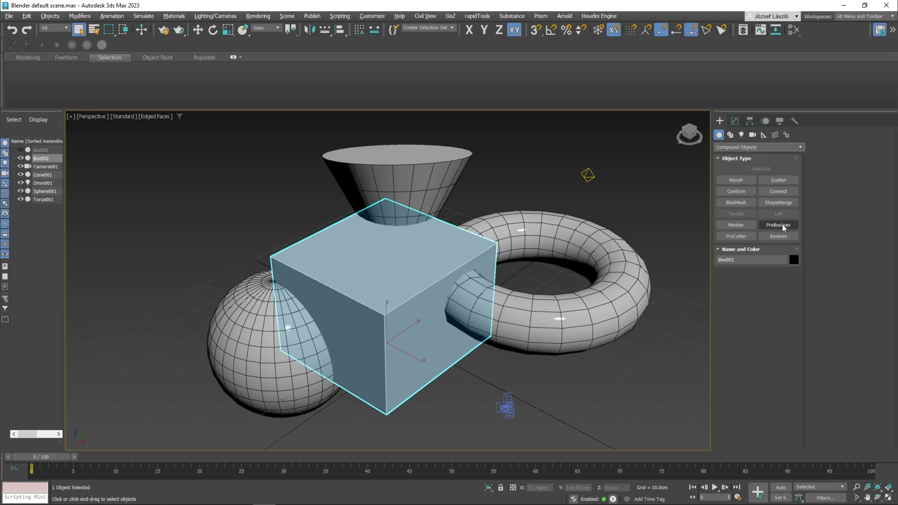
left_click(783, 226)
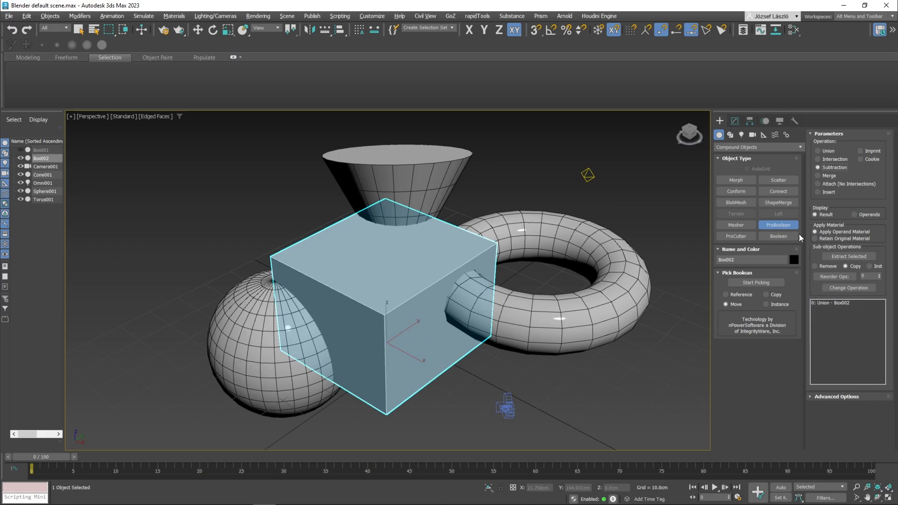
Step: Subtract the sphere, torus and cone from the box with ProBoolean using the Move option
left_click(767, 283)
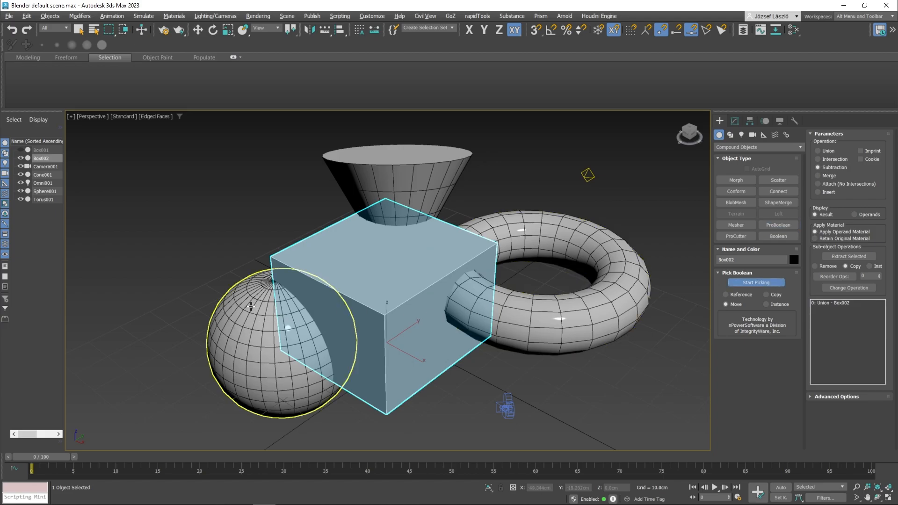
left_click(251, 307)
left_click(496, 304)
left_click(410, 171)
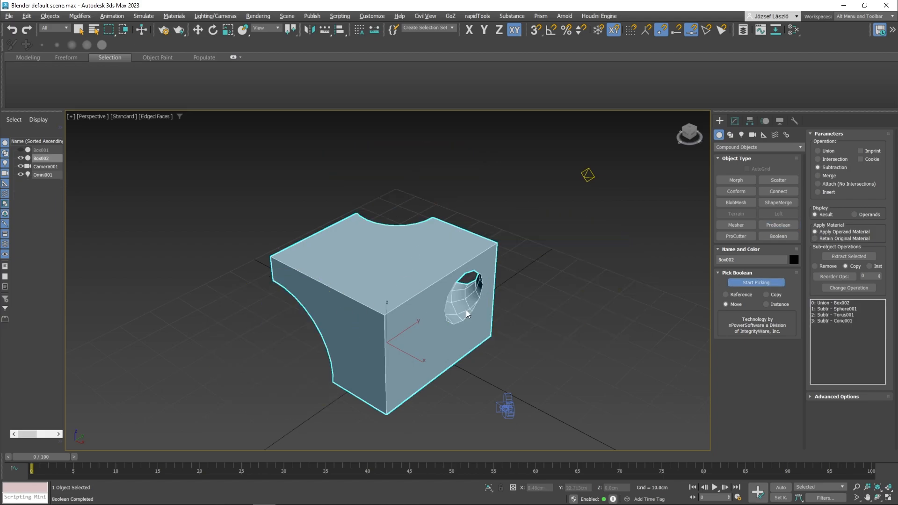
middle_click_drag(468, 313, 333, 315, "alt")
key("w")
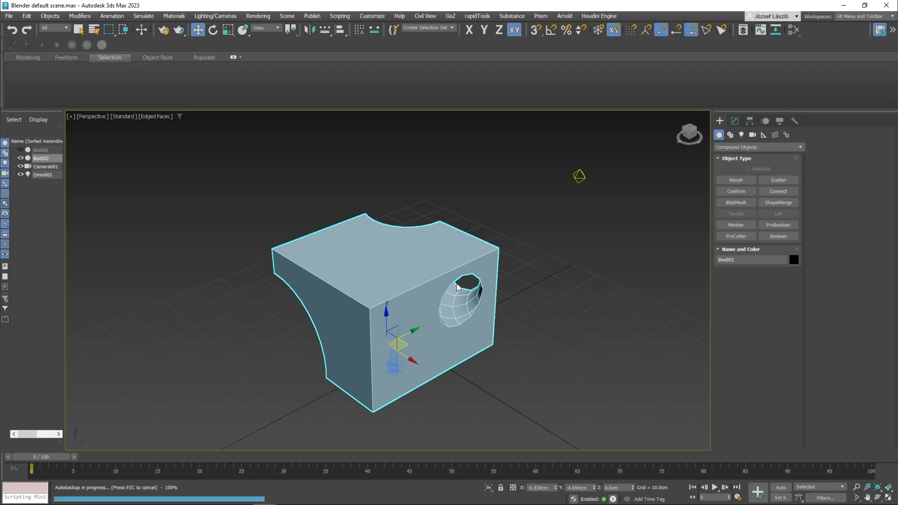
Step: Undo the sphere, torus and cone subtractions from the box
key("ctrl+z")
key("ctrl+z")
key("ctrl+z")
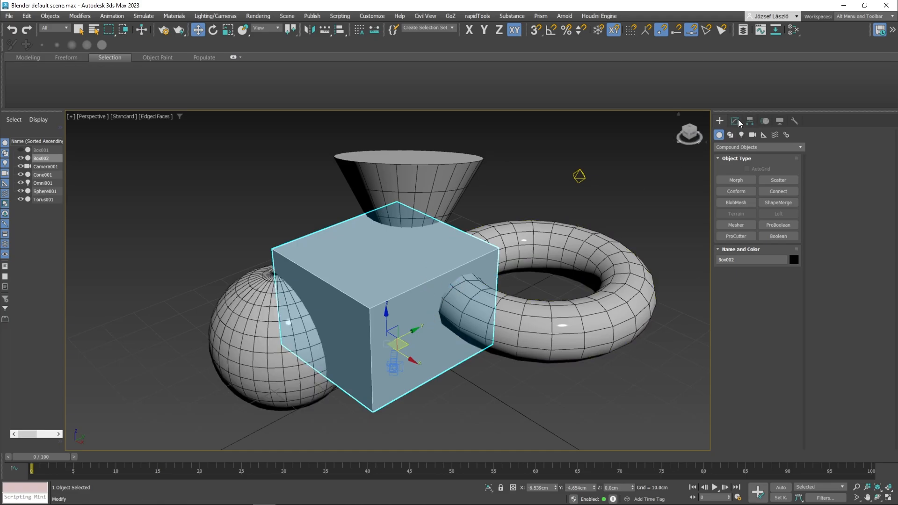
Step: Subtract the torus, sphere and cone from the box with ProBoolean, using the Copy option to retain the originals
left_click(778, 226)
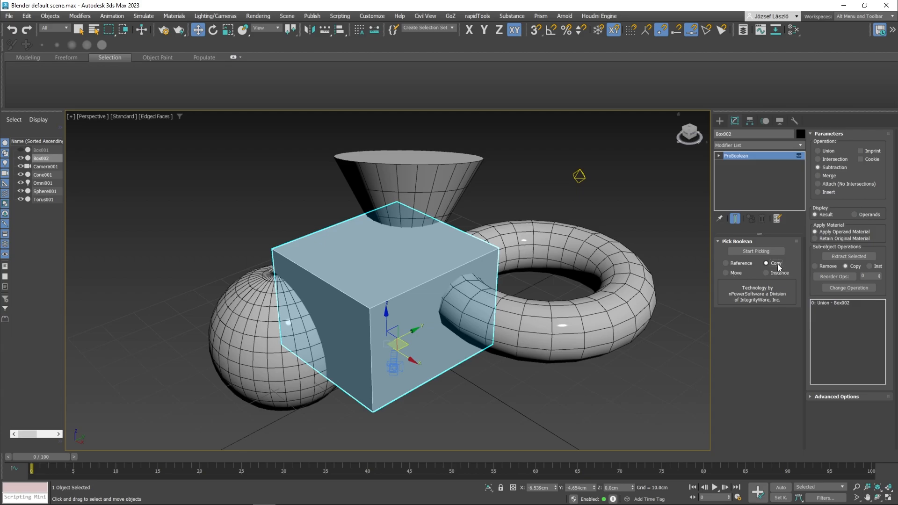
left_click(756, 251)
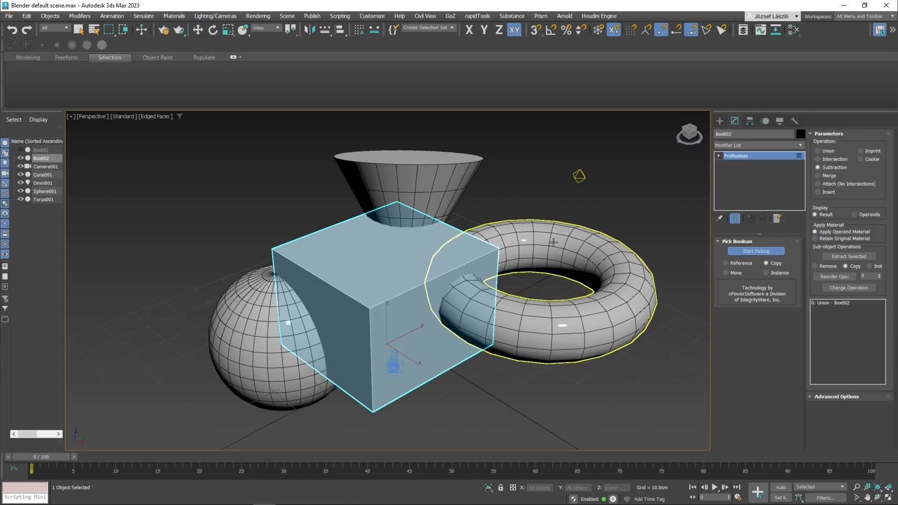
left_click(554, 242)
left_click(262, 318)
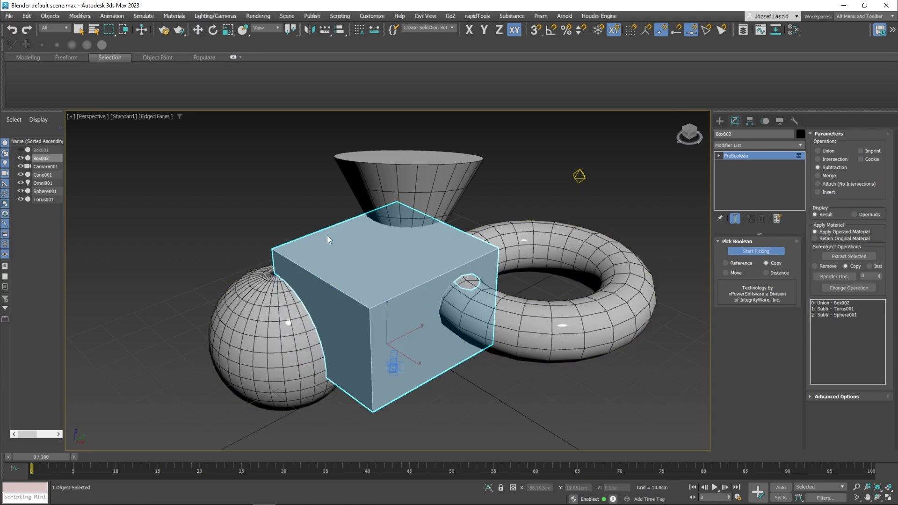
left_click(387, 280)
Step: Move the cut box along X to about -87.8 cm, away from the original torus, sphere and cone
left_click_drag(414, 359, 253, 257)
middle_click_drag(313, 327, 353, 309, "alt")
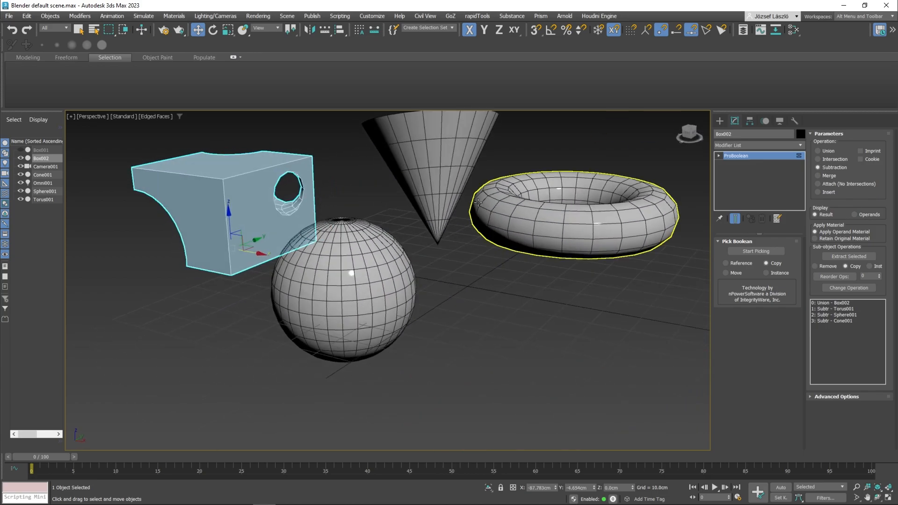
middle_click_drag(446, 202, 456, 232, "alt")
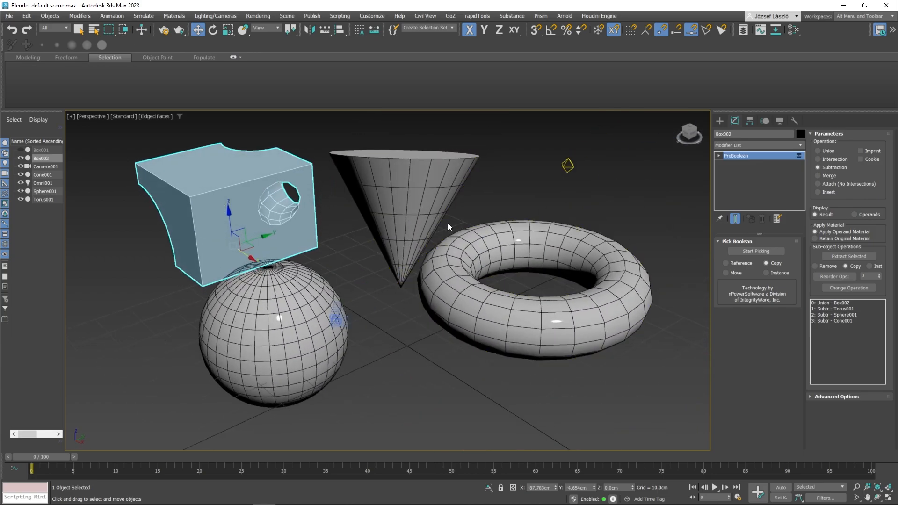
middle_click_drag(383, 275, 386, 282, "alt")
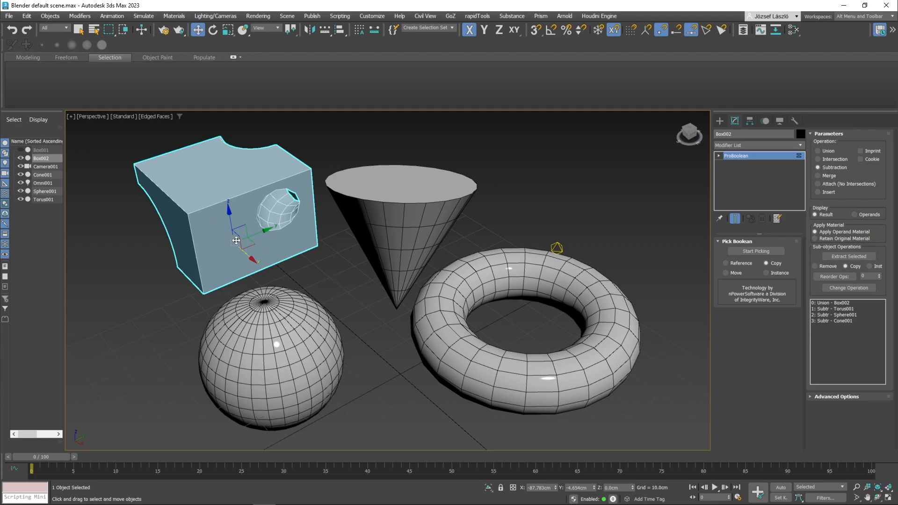
Step: Unhide Box001 in the scene
left_click(40, 151)
left_click(43, 159)
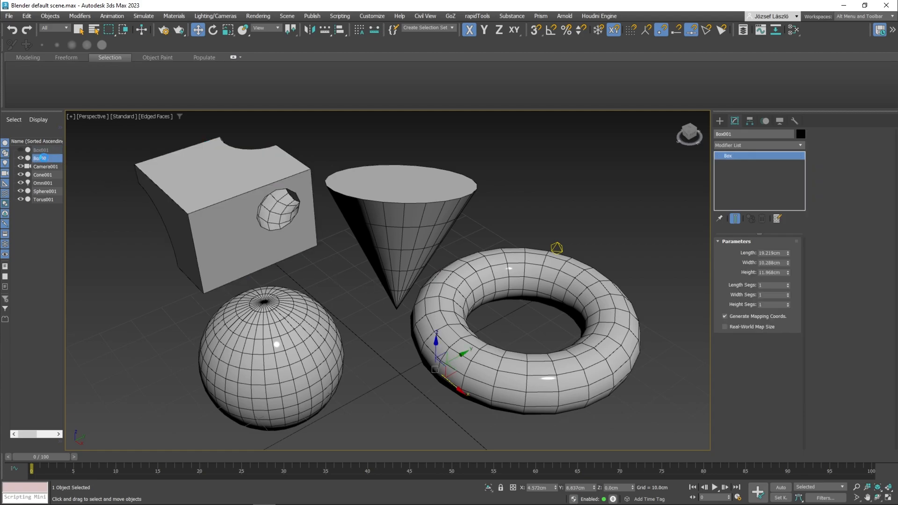
left_click(20, 150)
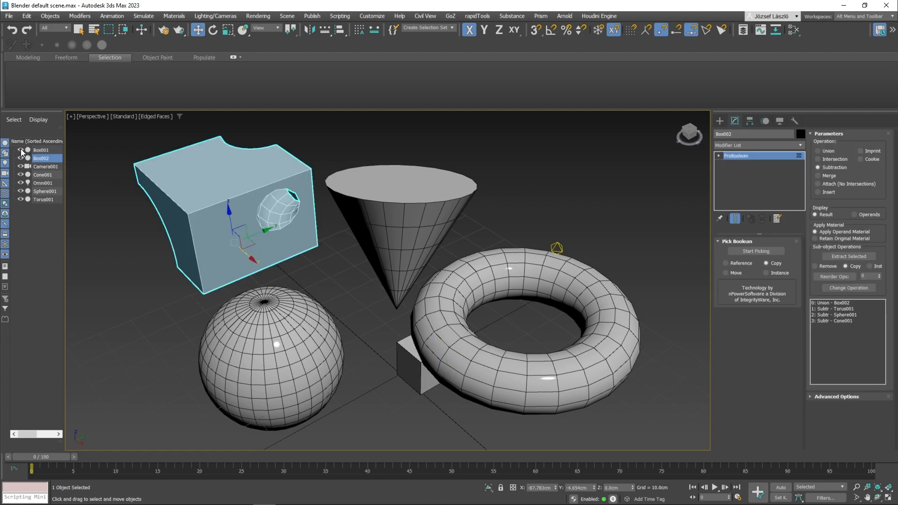
left_click(20, 151)
left_click(21, 150)
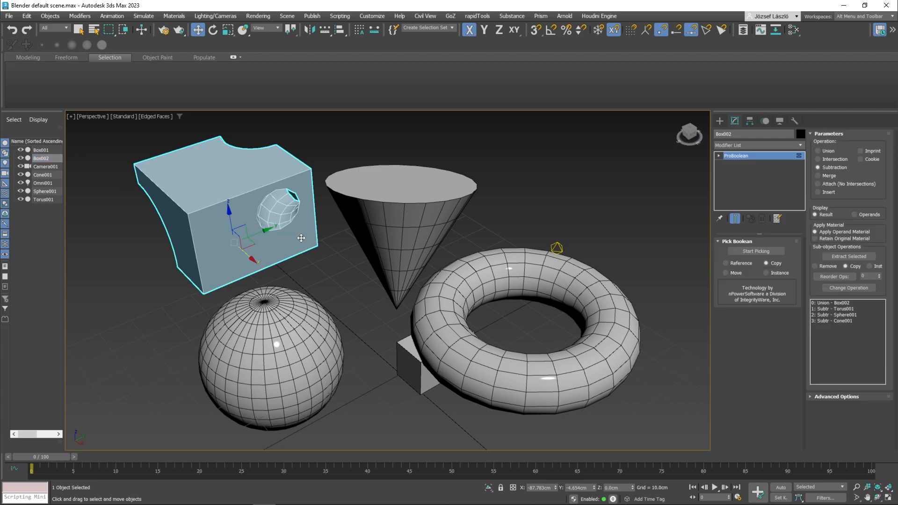
Step: Undo the cut box's move and its ProBoolean subtractions back to the uncut box
key("ctrl+z")
key("ctrl+z")
key("ctrl+z")
key("ctrl+z")
key("ctrl+z")
key("ctrl+z")
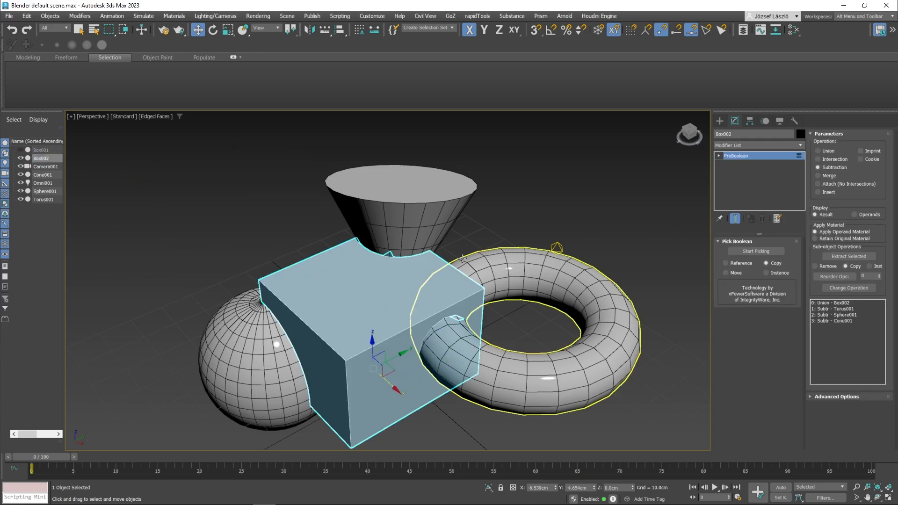
key("ctrl+z")
key("ctrl+z")
key("ctrl+z")
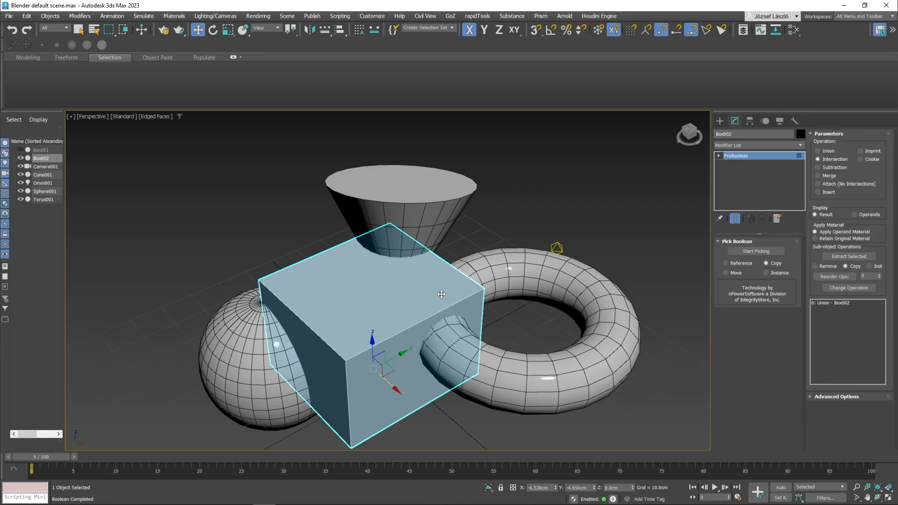
key("ctrl+d")
middle_click_drag(414, 305, 432, 271, "alt")
left_click(425, 277)
left_click_drag(450, 323, 518, 347)
key("ctrl+z")
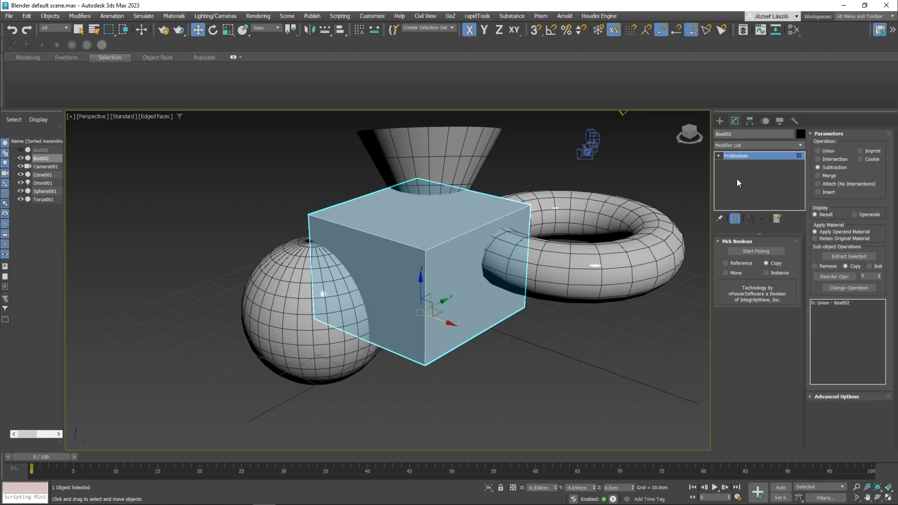
Step: Turn the box into a standard Boolean compound object
left_click(721, 121)
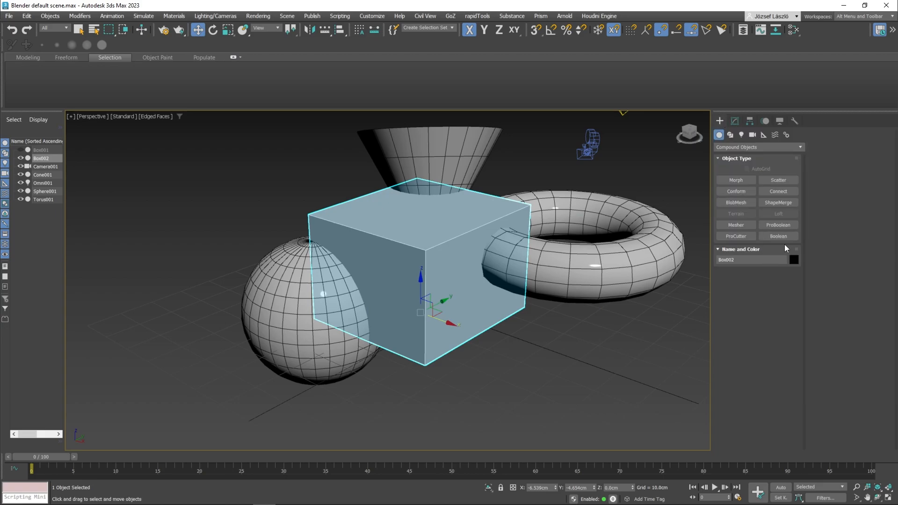
left_click(736, 121)
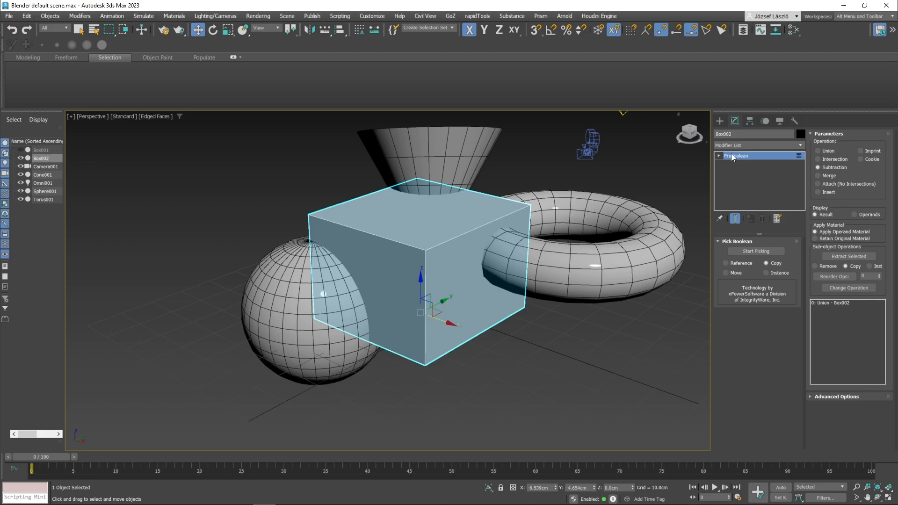
left_click(723, 121)
left_click(778, 235)
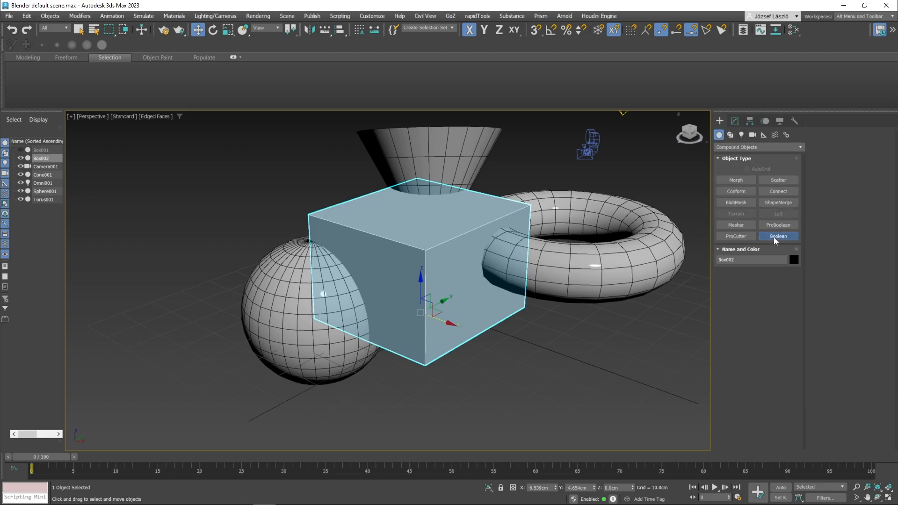
middle_click_drag(577, 299, 500, 167, "alt")
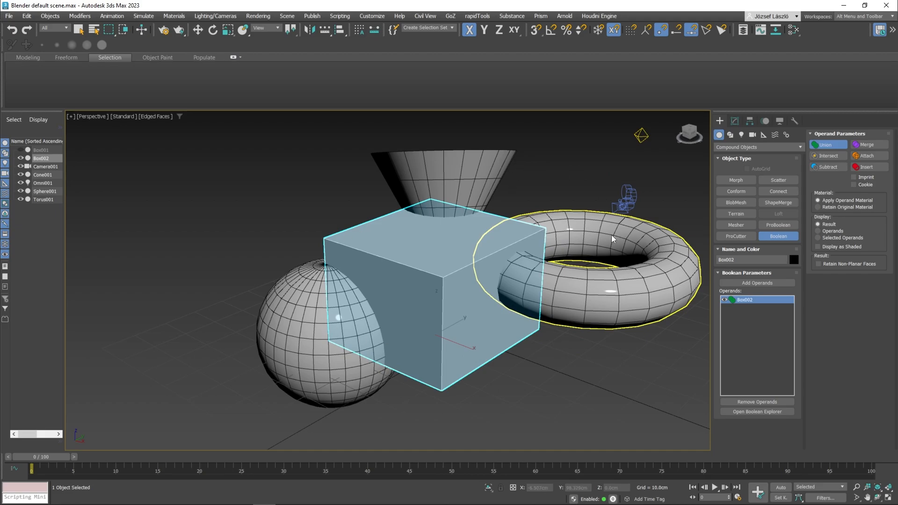
middle_click_drag(566, 234, 566, 252, "alt")
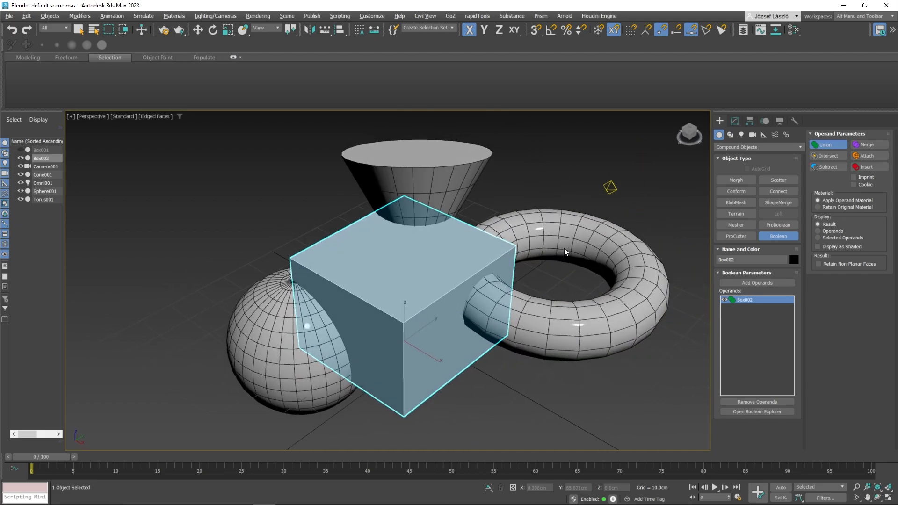
Step: Add the torus, sphere and cone to the box's Boolean as Union operands
left_click(757, 283)
left_click(537, 243)
left_click(326, 313)
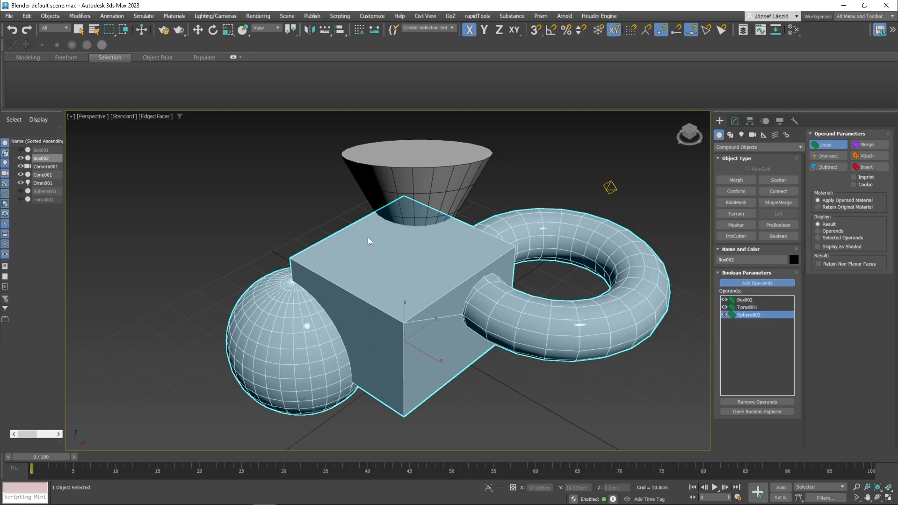
left_click(425, 168)
key("w")
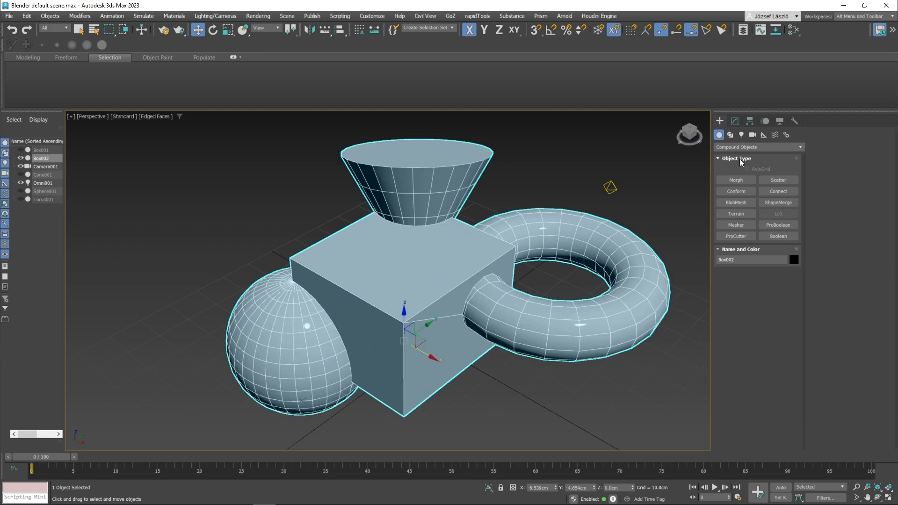
Step: Set the torus operand of the box's Boolean to Subtract
left_click(735, 120)
middle_click_drag(567, 272, 564, 261, "alt")
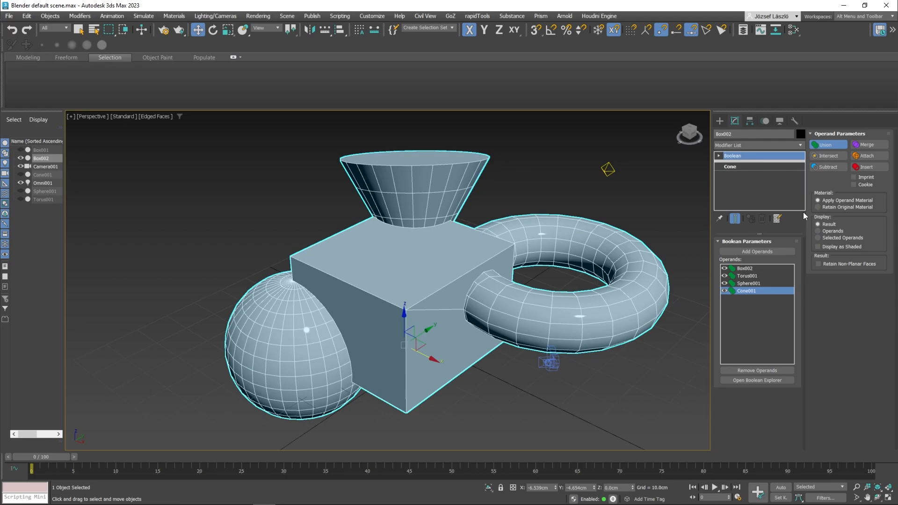
left_click(748, 276)
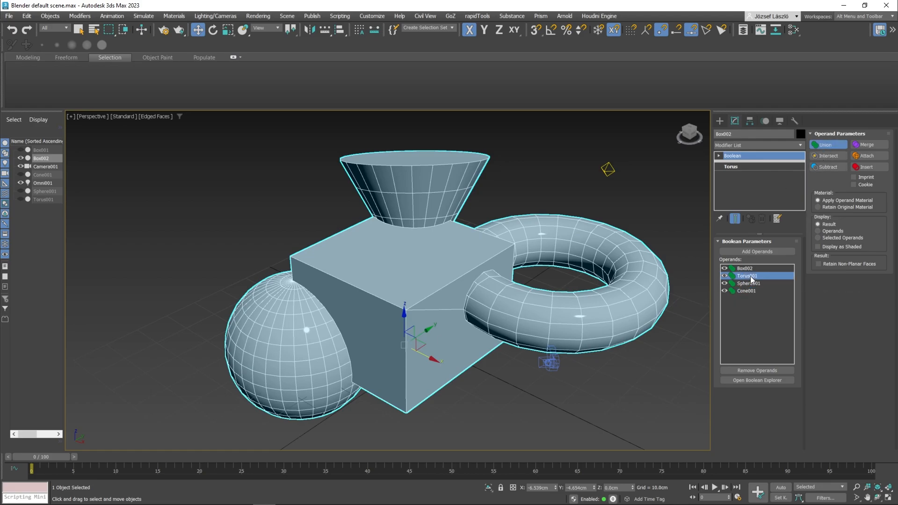
left_click(830, 167)
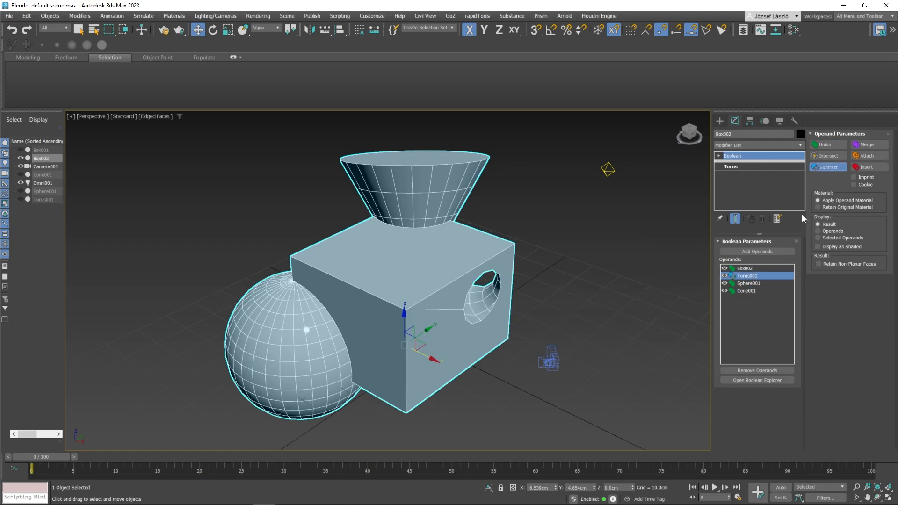
Step: Try Intersect on the sphere operand of the box's Boolean and settle on Subtract
left_click(759, 283)
left_click(829, 156)
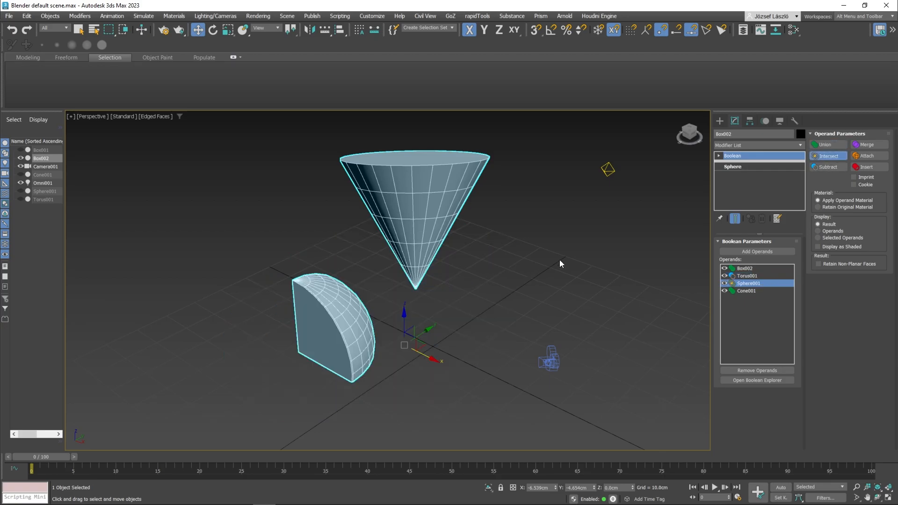
left_click(828, 167)
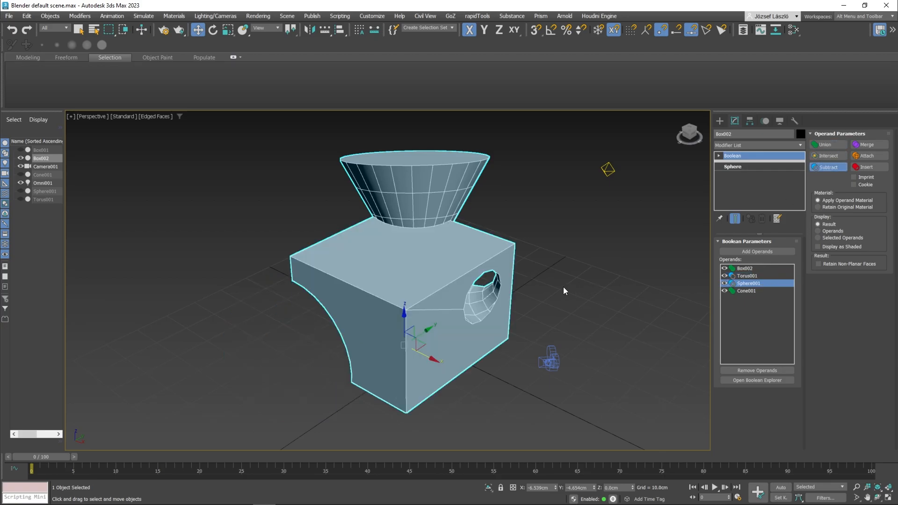
Step: Set the cone operand of the box's Boolean to Subtract
middle_click_drag(565, 291, 508, 273, "alt")
left_click(757, 291)
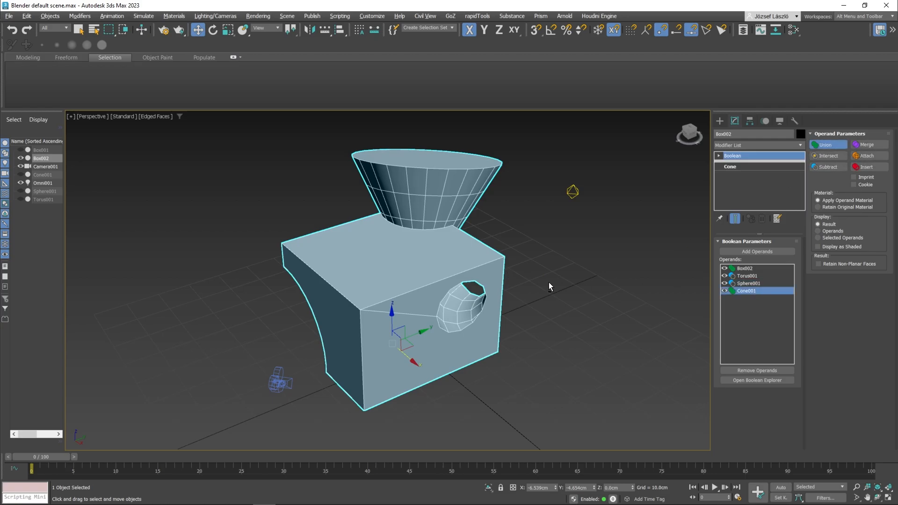
middle_click_drag(551, 287, 608, 277, "alt")
left_click(828, 167)
middle_click_drag(540, 273, 582, 238, "alt")
left_click(582, 239)
left_click(449, 274)
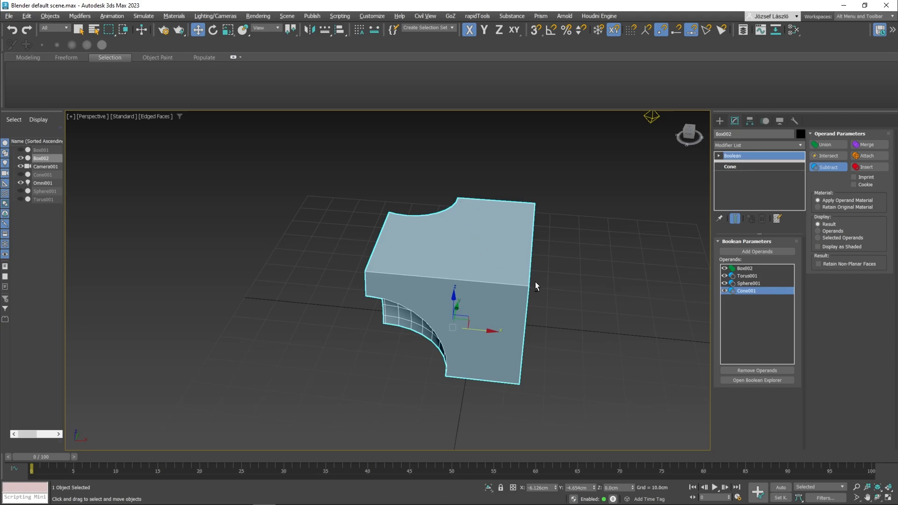
Step: Convert the box with its Boolean cuts to an Editable Poly
middle_click_drag(536, 286, 470, 258, "alt")
right_click(470, 257)
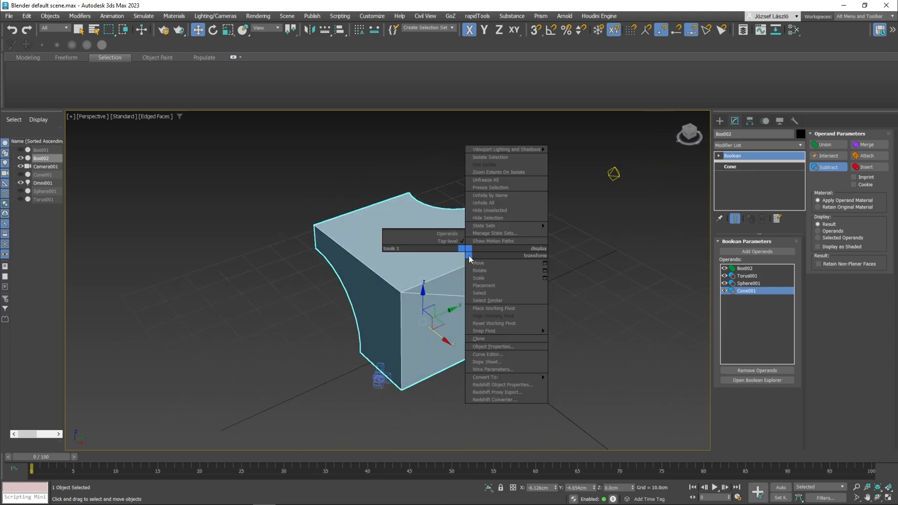
mouse_move(499, 377)
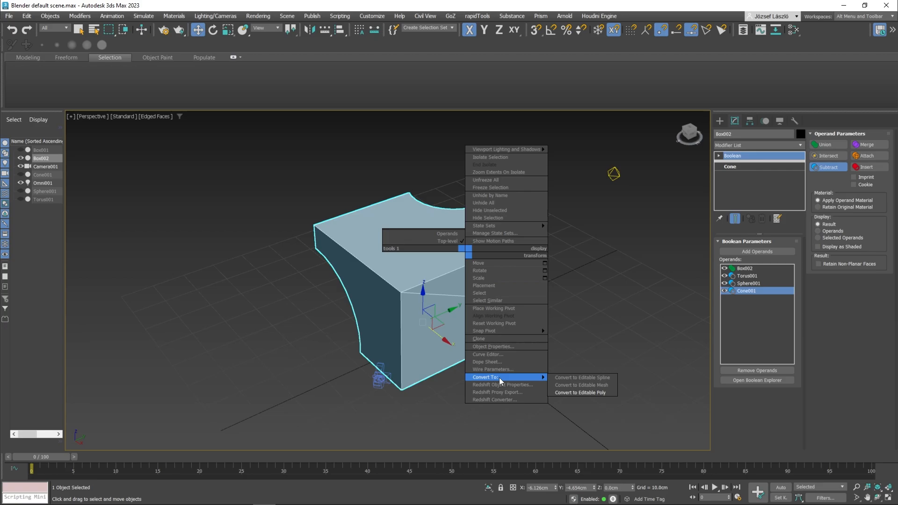
left_click(574, 394)
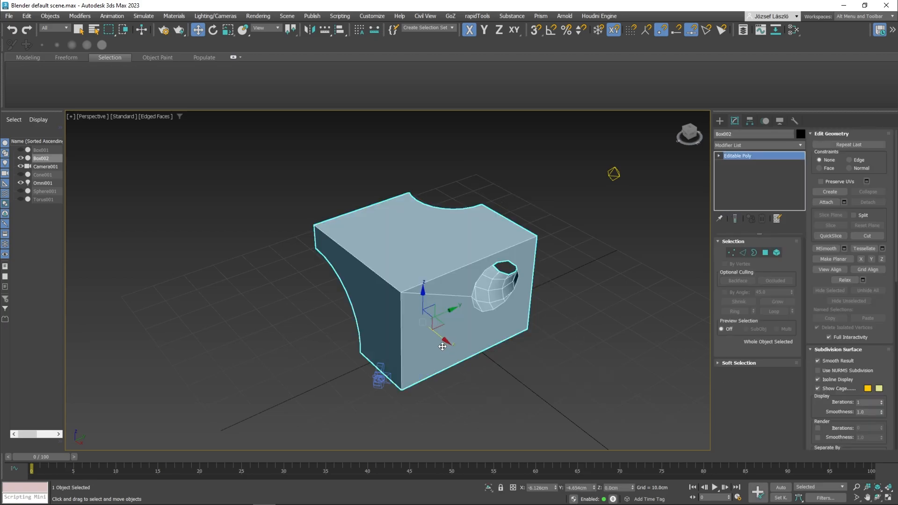
left_click_drag(442, 347, 358, 263)
right_click(358, 263)
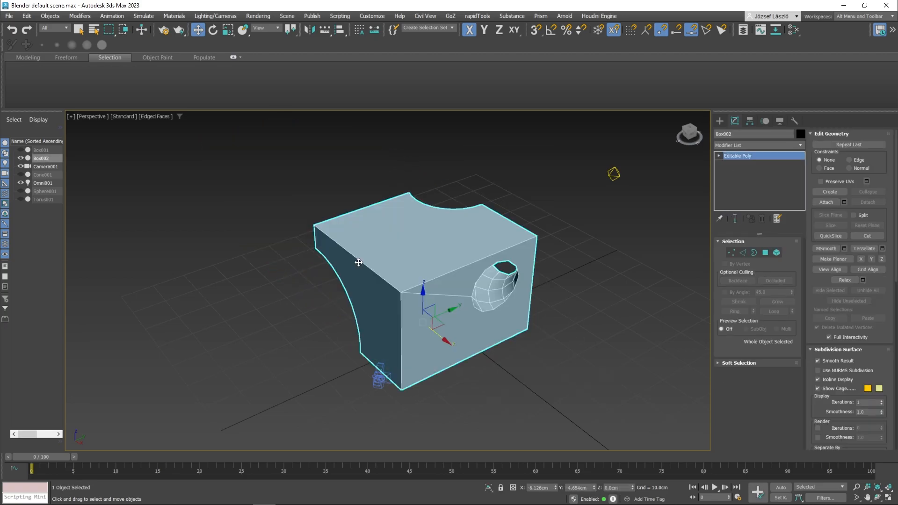
Step: Unhide Cone001, Sphere001 and Torus001 around the cut box
left_click(21, 175)
left_click(22, 191)
left_click(21, 199)
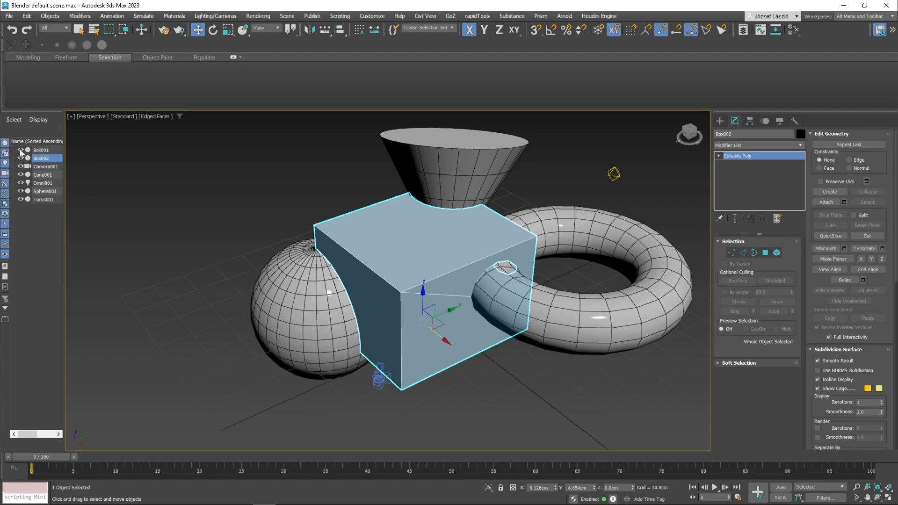
middle_click_drag(423, 259, 500, 346, "alt")
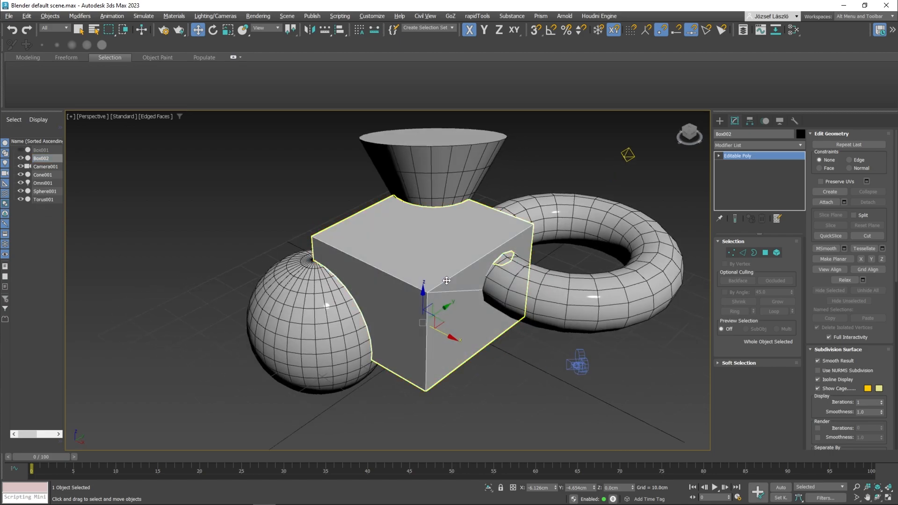
left_click(500, 347)
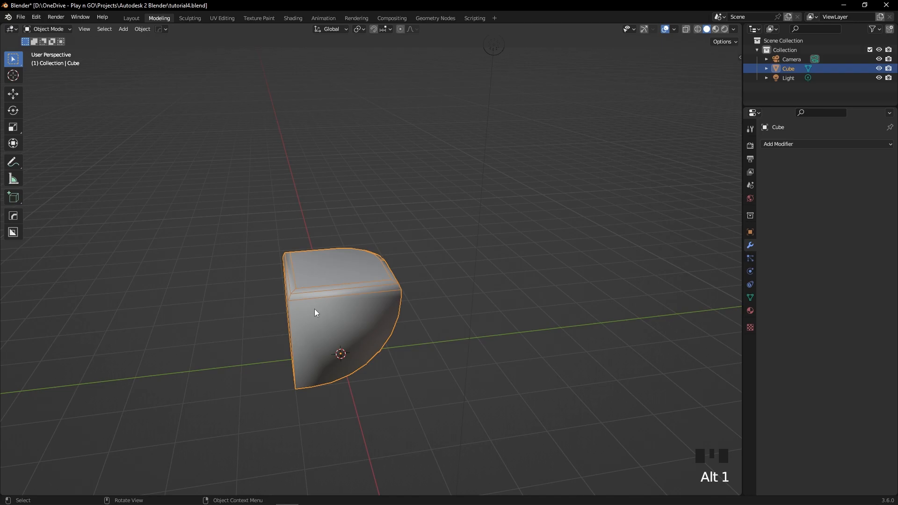
Step: Switch to Blender and add a Boolean modifier to the rounded cube
left_click(318, 309)
middle_click_drag(403, 213, 694, 190)
left_click(357, 293)
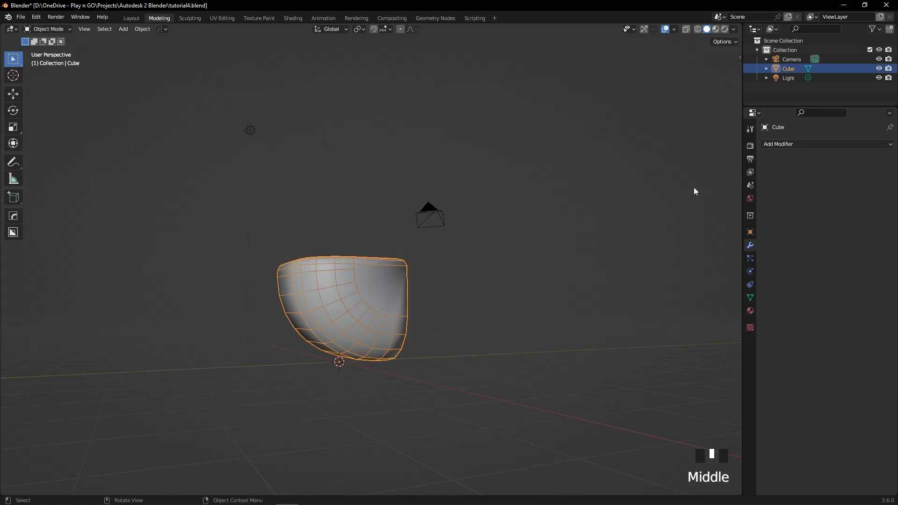
left_click(789, 145)
left_click(724, 196)
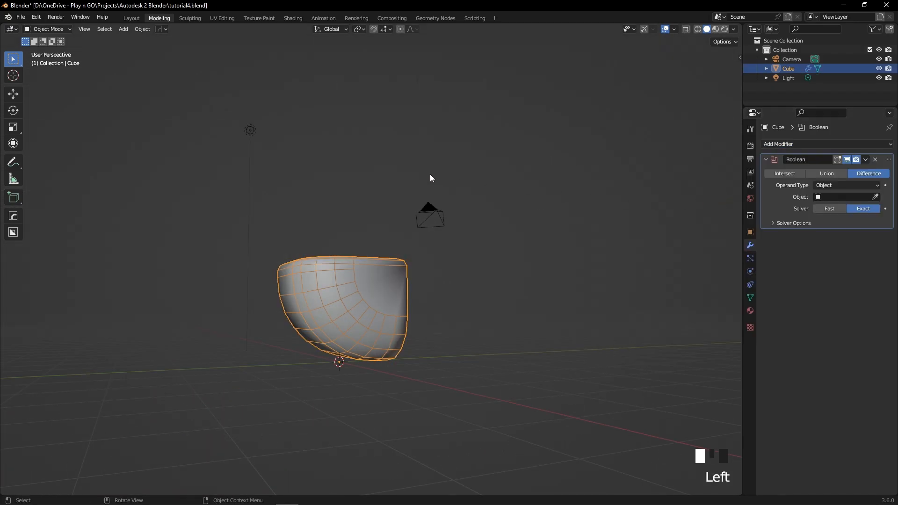
Step: Duplicate the rounded cube, offsetting the copy by about 0.91 m in X, 0.70 m in Y and 0.69 m in Z so it overlaps the original
middle_click_drag(431, 178, 422, 229)
left_click(421, 200)
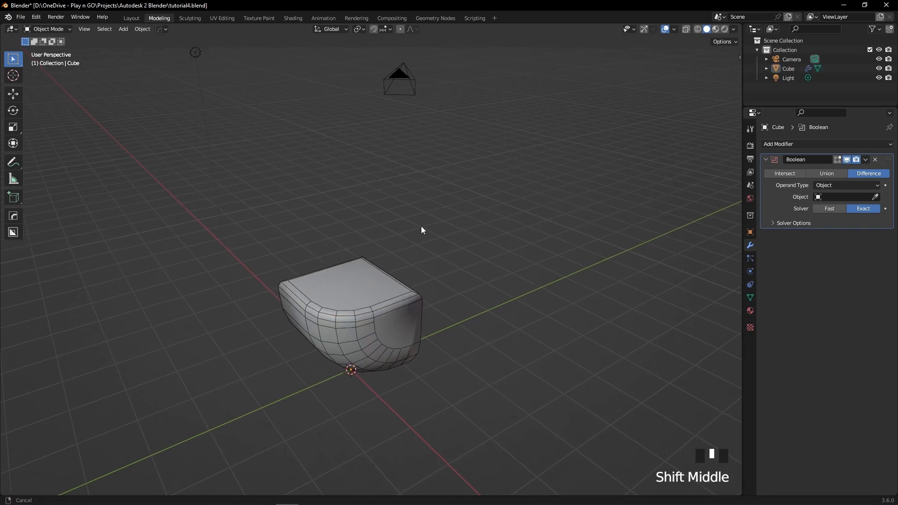
left_click(363, 310)
key("shift+d")
left_click(339, 282)
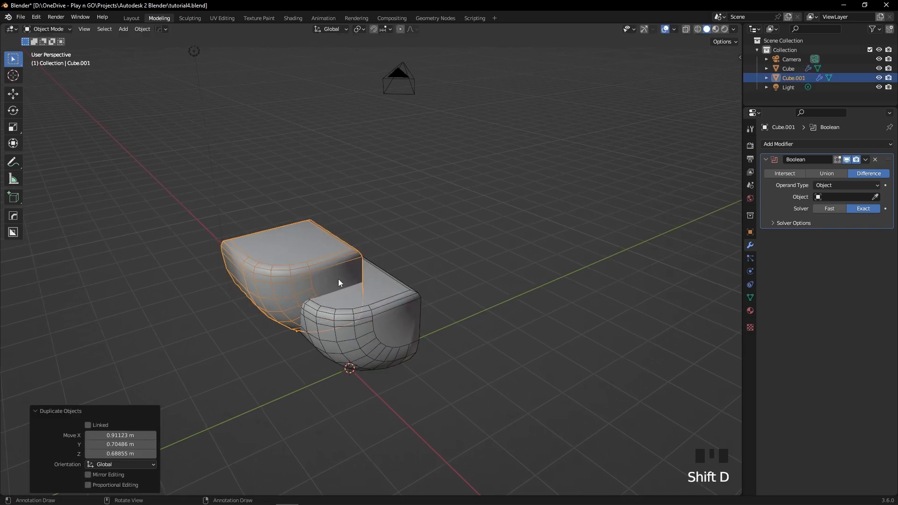
Step: Assign Cube.001 as the cutter object of Cube's Boolean modifier in Difference mode
left_click(789, 68)
left_click(876, 197)
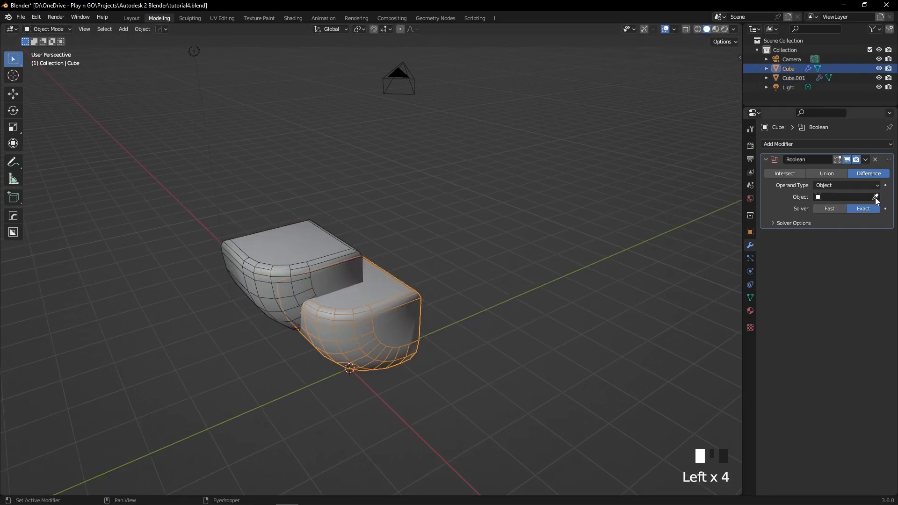
left_click(307, 265)
middle_click_drag(309, 256, 343, 246)
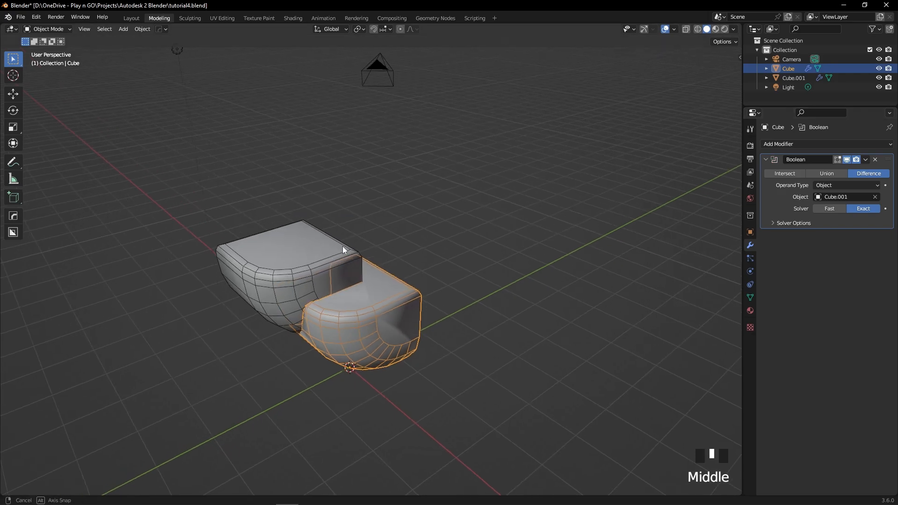
Step: Try moving the cutter Cube.001 around Cube to preview the live Boolean cut
left_click(299, 278)
key("g")
left_click(297, 264)
middle_click_drag(297, 264, 432, 288)
key("g")
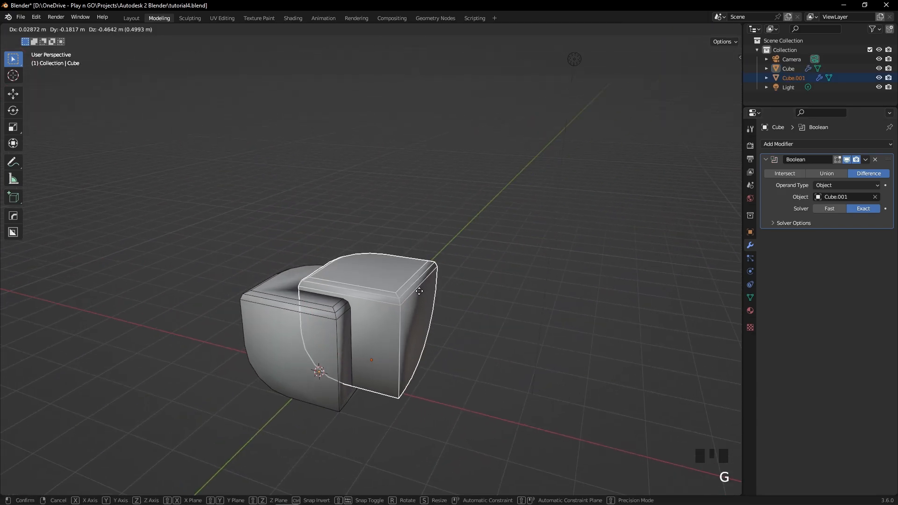
key("Escape")
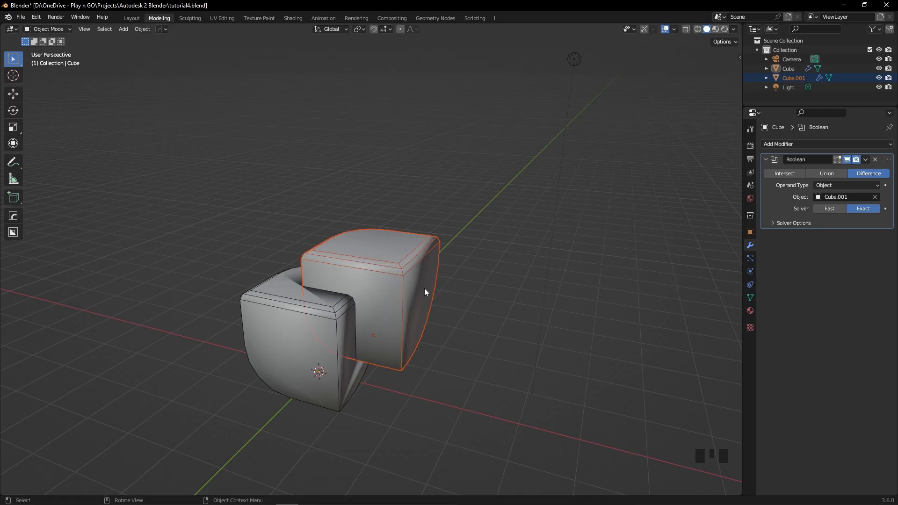
middle_click_drag(424, 289, 452, 298)
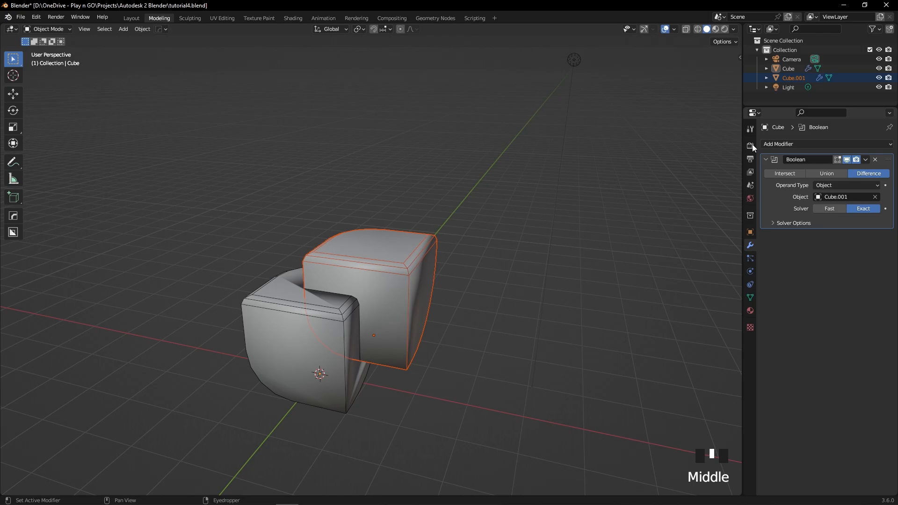
middle_click_drag(448, 303, 505, 314, "shift")
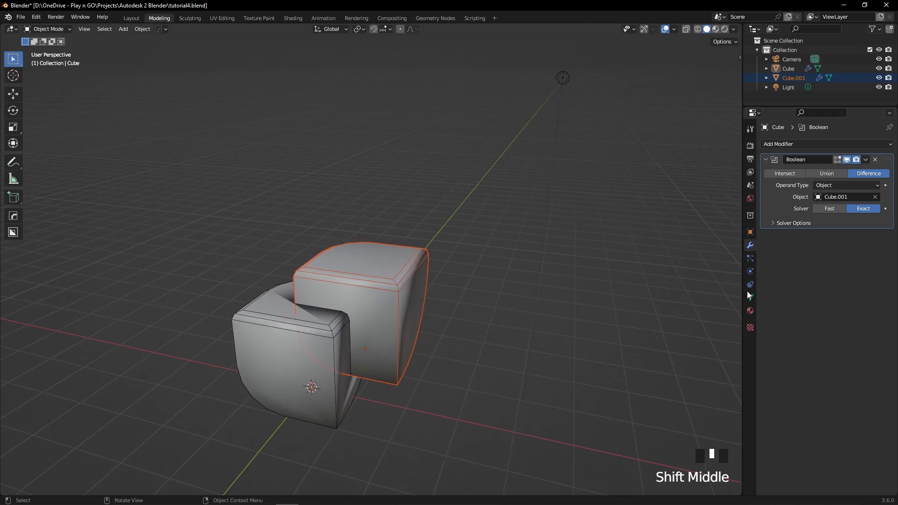
Step: Try the Wire and Bounds viewport displays on Cube and leave it displayed as Solid
left_click(750, 234)
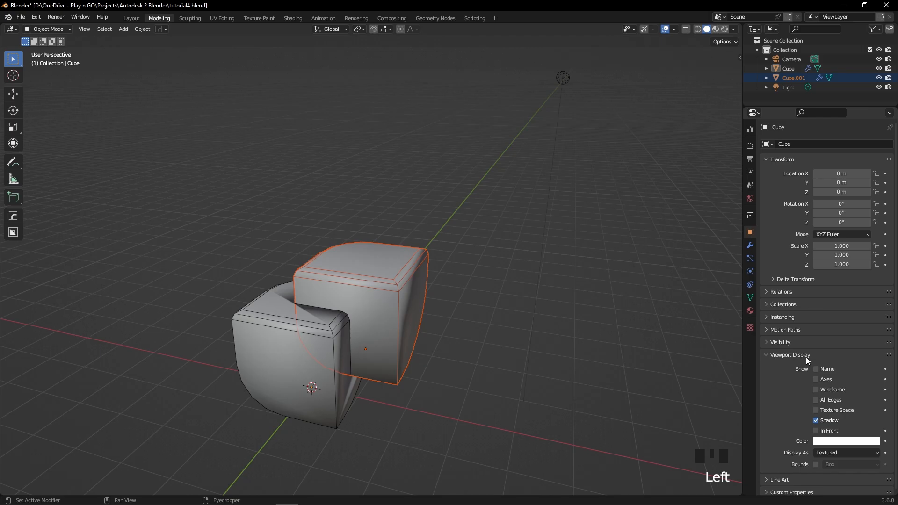
scroll(798, 406, "down", 1)
left_click(818, 449)
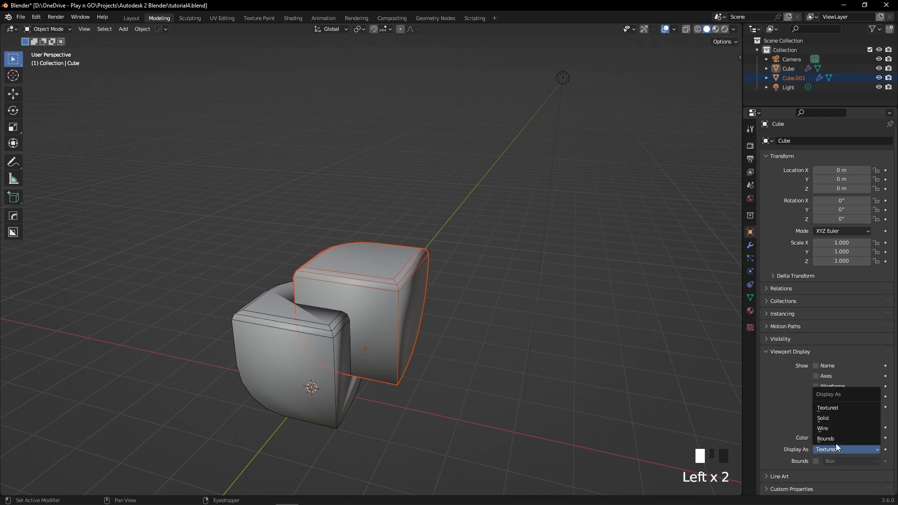
left_click(835, 427)
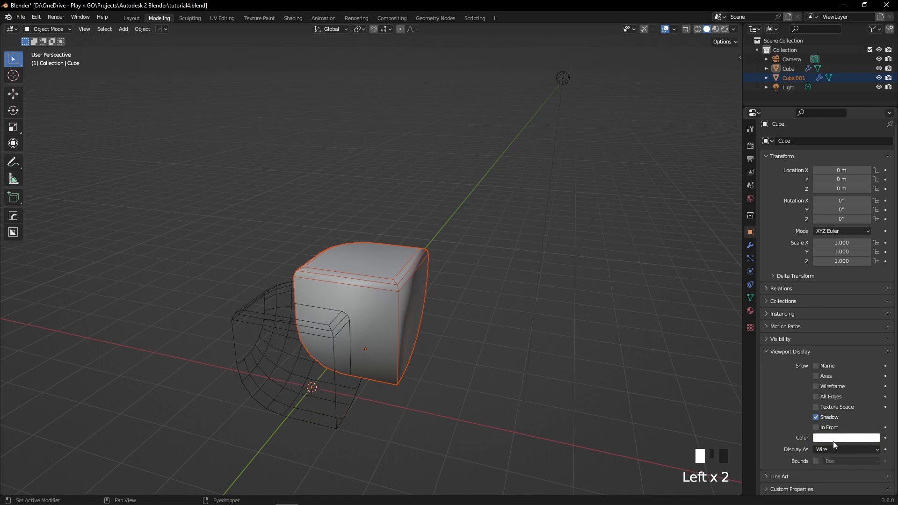
left_click(833, 448)
left_click(834, 439)
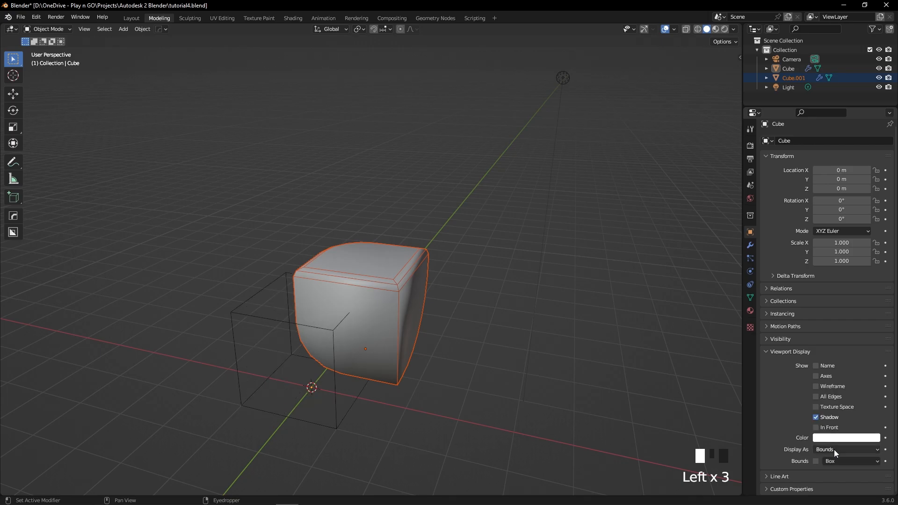
left_click(834, 450)
left_click(832, 428)
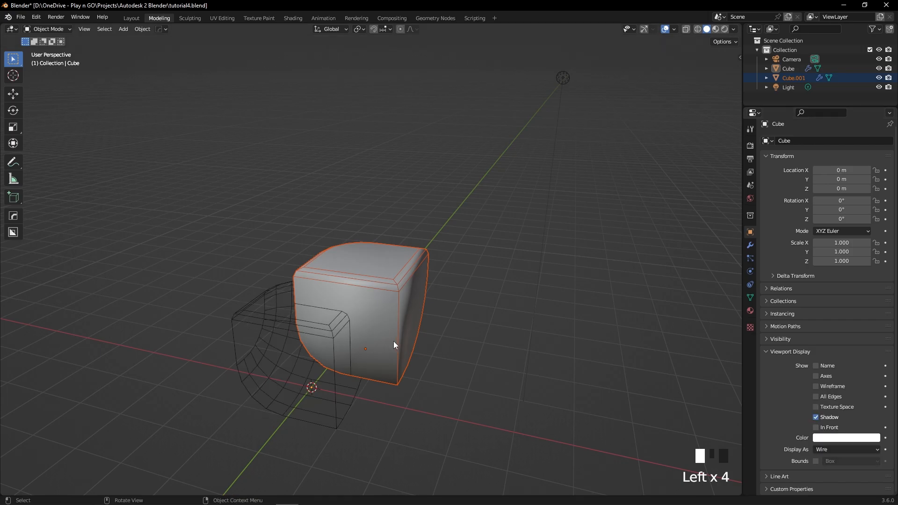
left_click(824, 449)
left_click(840, 422)
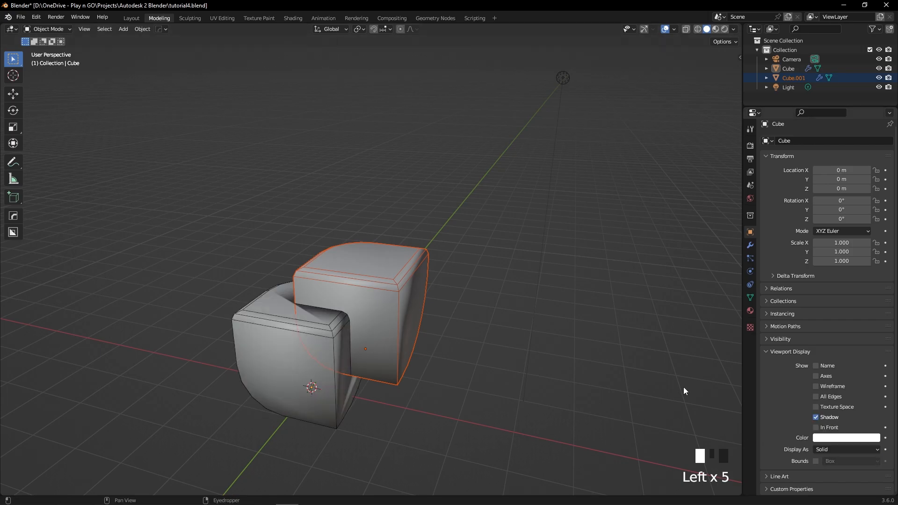
Step: Set the viewport display of the cutter Cube.001 to Wire
left_click(323, 298)
left_click(838, 449)
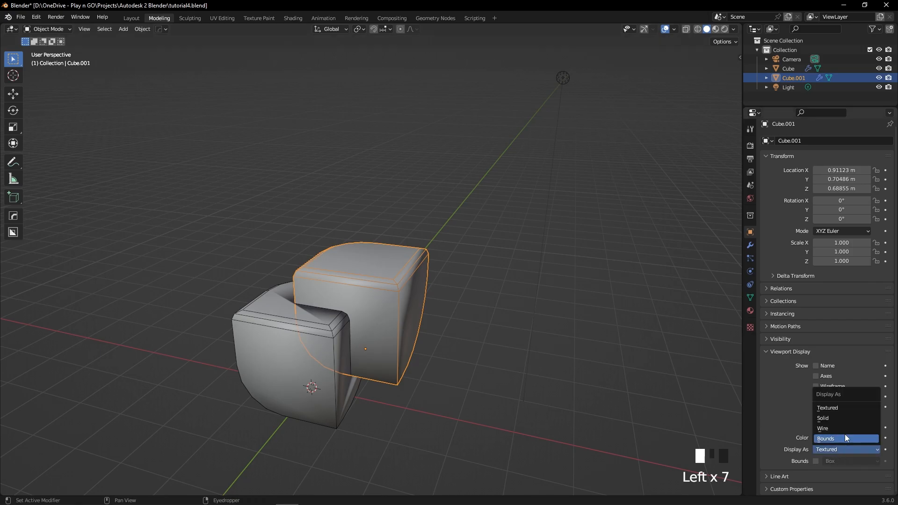
left_click(831, 428)
Step: Try moving the wireframe cutter through Cube to preview the changing cut
middle_click_drag(430, 327, 450, 335, "shift")
middle_click_drag(369, 342, 458, 334)
left_click(470, 302)
left_click(434, 294)
left_click(433, 291)
key("g")
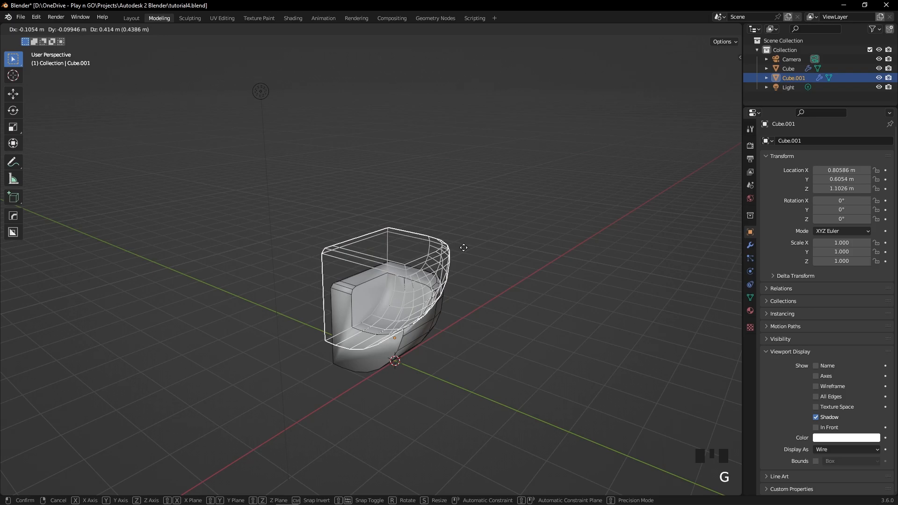
right_click(509, 305)
Step: Rotate the cutter Cube.001 about the global Z axis and reposition it over Cube
middle_click_drag(512, 309, 509, 354)
key("r")
key("z")
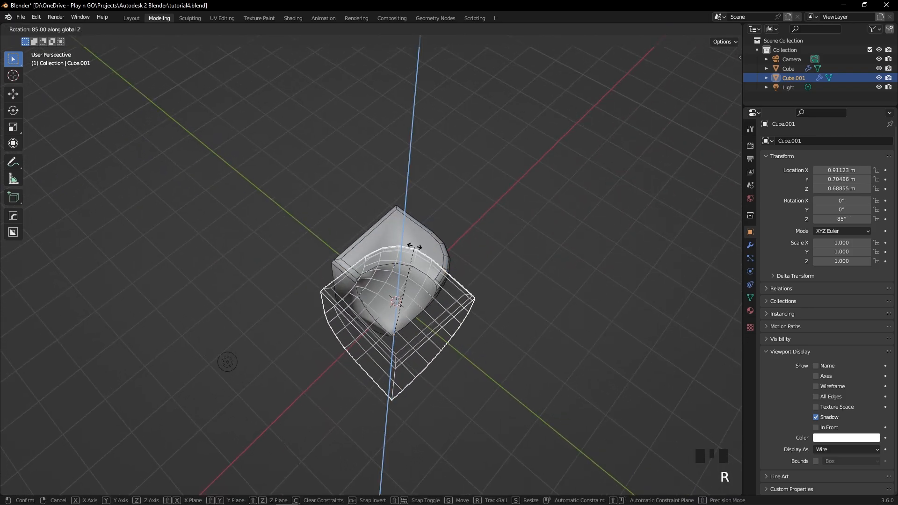
left_click(430, 253)
key("g")
left_click(450, 335)
middle_click_drag(454, 335, 474, 348)
Step: Apply the Boolean modifier on Cube to make the cut permanent
left_click(477, 314)
middle_click_drag(476, 317, 637, 333)
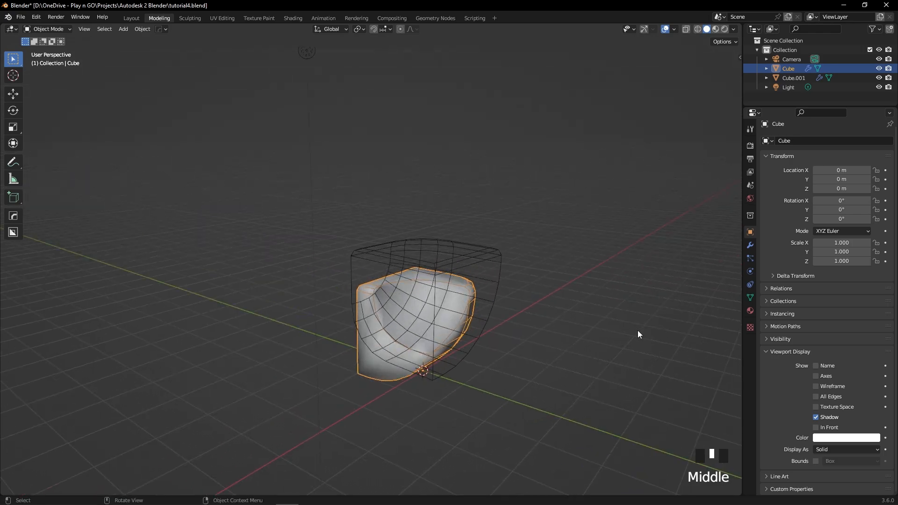
left_click(750, 245)
double_click(773, 191)
key("ctrl+a")
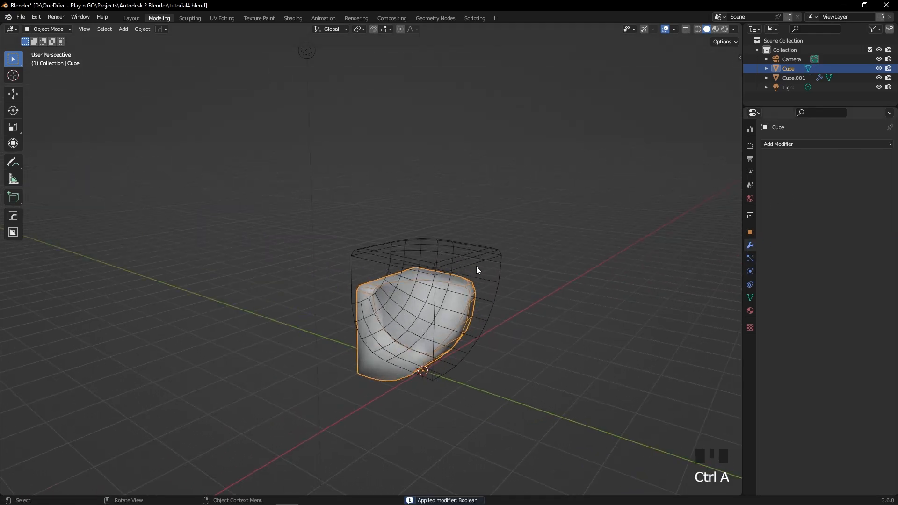
Step: Move Cube away from the wireframe cutter by about -2.78 m in X, -2.46 m in Y and 0.79 m in Z
middle_click_drag(476, 266, 550, 271)
left_click(426, 288)
key("g")
left_click(257, 249)
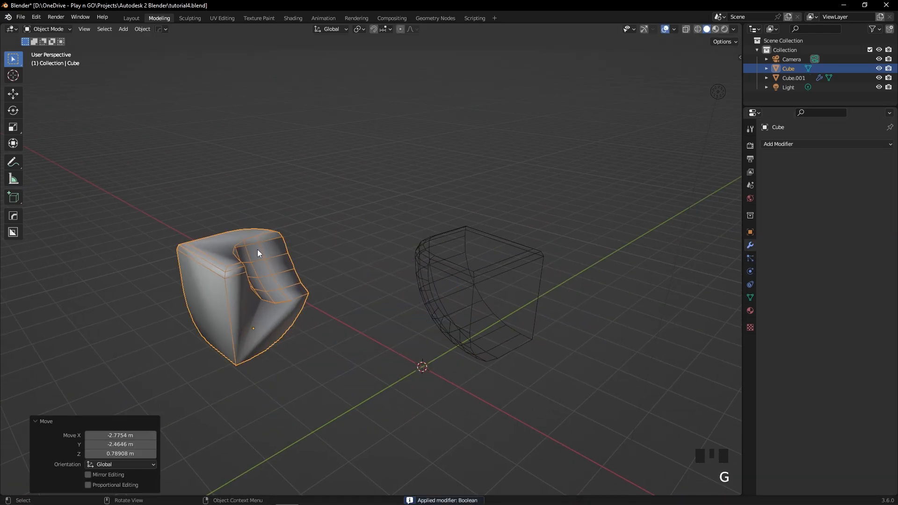
middle_click_drag(258, 249, 346, 298)
Step: Undo the move of Cube and the applied Boolean to restore the live modifier
key("ctrl+z")
key("ctrl+z")
key("ctrl+z")
key("ctrl+z")
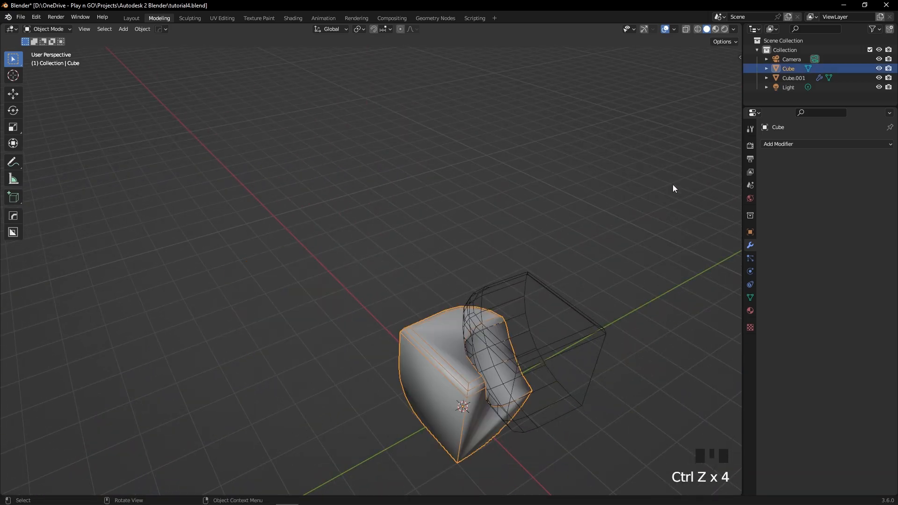
key("ctrl+z")
Step: Compare the Fast and Exact solvers on Cube's Boolean modifier, ending on Exact
middle_click_drag(683, 214, 652, 205, "shift")
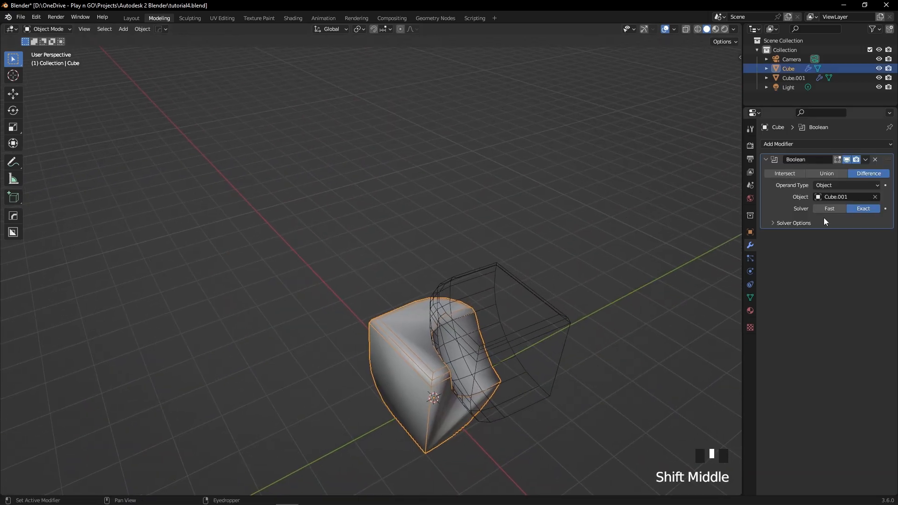
left_click(827, 209)
middle_click_drag(529, 302, 505, 269)
middle_click_drag(506, 269, 477, 309, "shift")
left_click(865, 208)
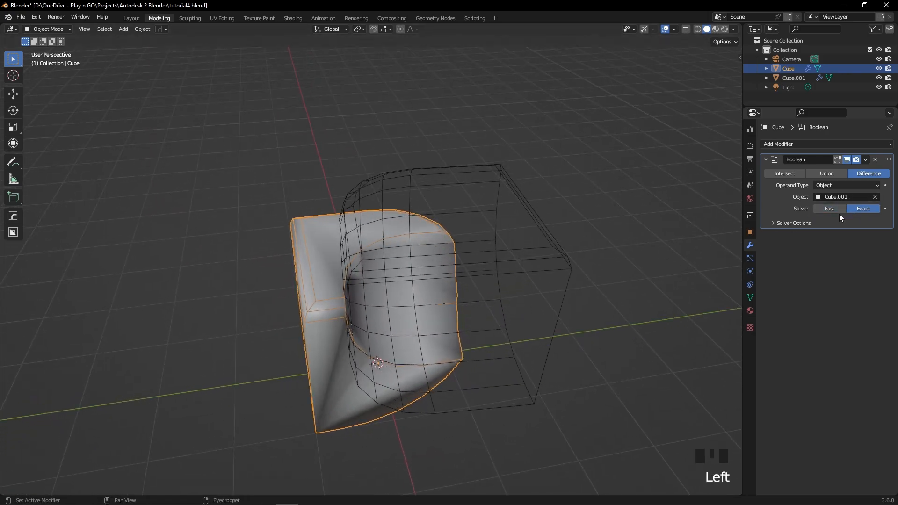
left_click(840, 212)
left_click(871, 211)
left_click(836, 209)
left_click(860, 208)
left_click(832, 210)
left_click(859, 210)
left_click(806, 209)
left_click(820, 211)
left_click(858, 209)
left_click(835, 210)
left_click(857, 209)
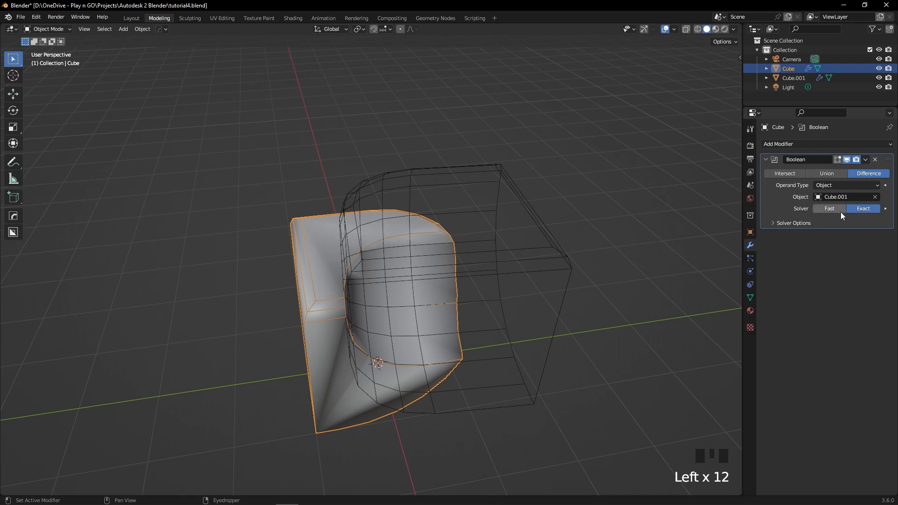
Step: Examine the Boolean modifier's solver options, including Materials, Self Intersection and Hole Tolerant
left_click(791, 223)
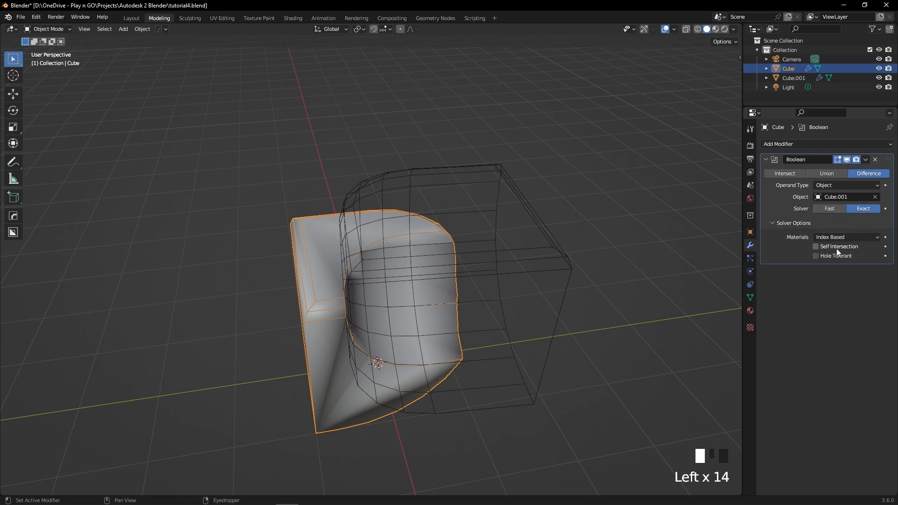
left_click(840, 238)
left_click(835, 248)
left_click(836, 248)
left_click(826, 256)
left_click(825, 248)
left_click(789, 221)
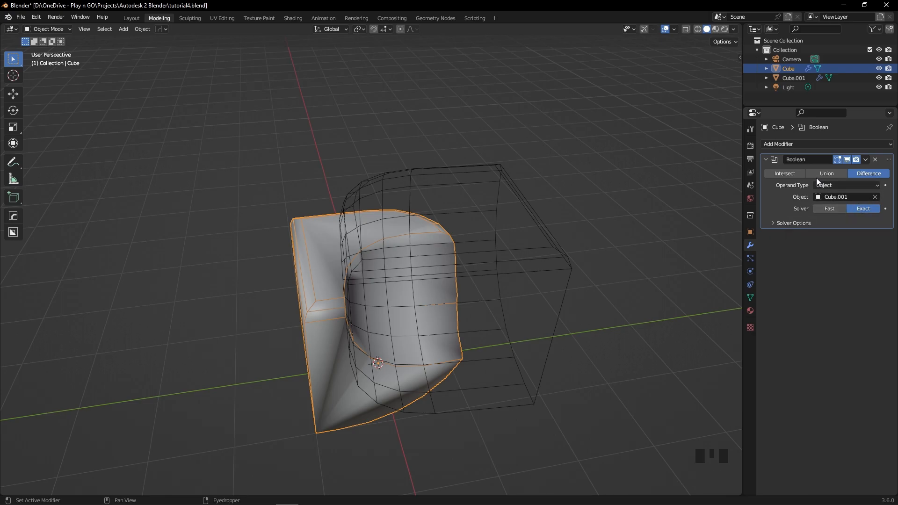
Step: Set the operation of Cube's Boolean modifier to Intersect and view the resulting shape from several angles
left_click(799, 173)
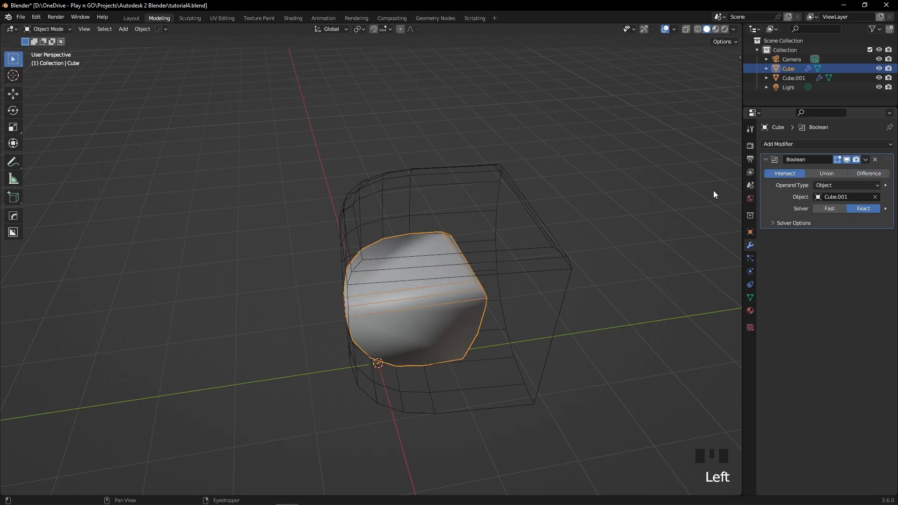
middle_click_drag(714, 194, 556, 217)
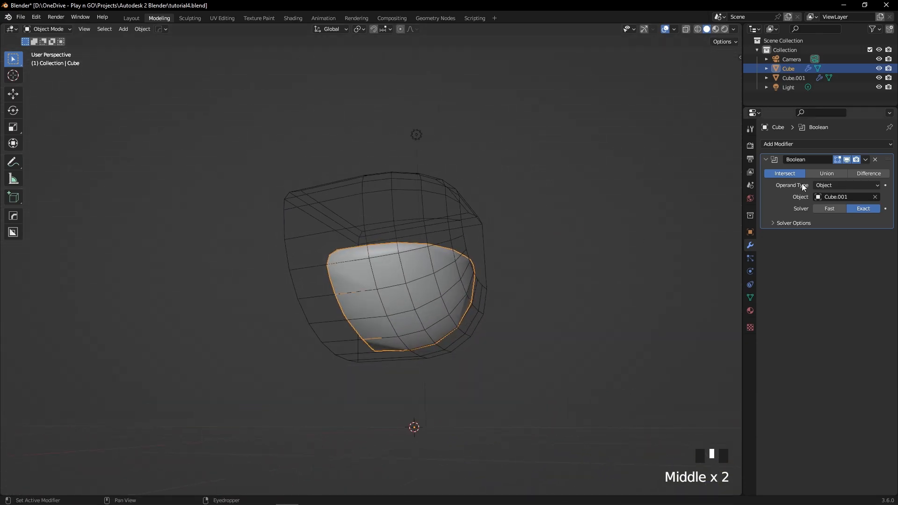
middle_click_drag(585, 243, 519, 269)
Step: Reposition the wireframe cutter Cube.001 around Cube in several freehand moves to reshape the intersection
left_click(459, 210)
key("g")
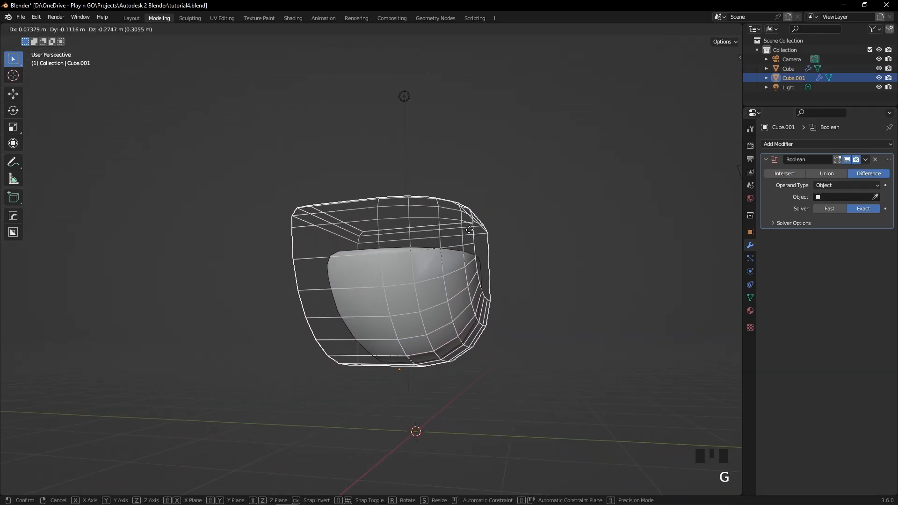
left_click(451, 224)
middle_click_drag(451, 224, 545, 278)
key("g")
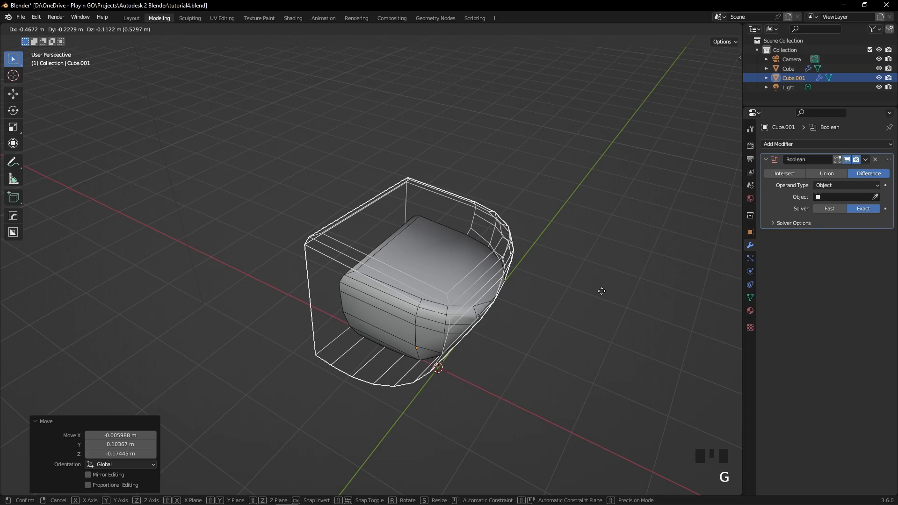
left_click(602, 291)
middle_click_drag(602, 291, 300, 285)
key("g")
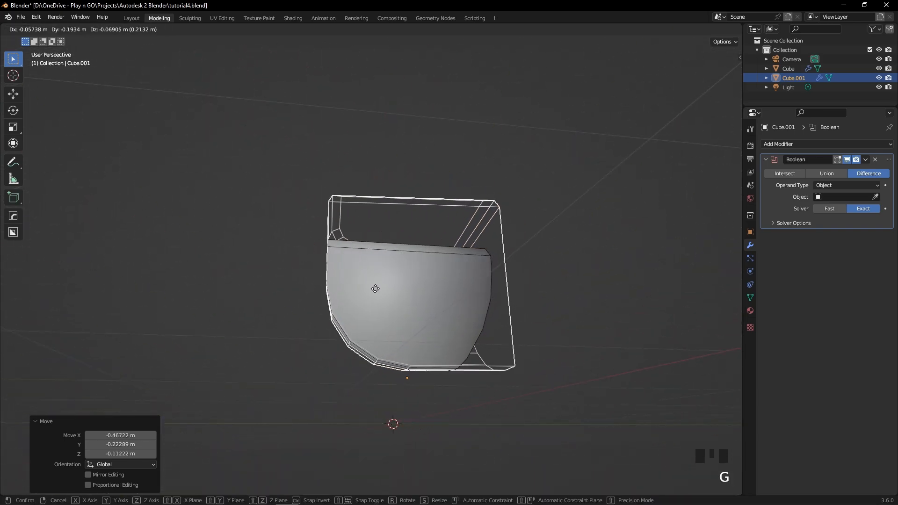
left_click(370, 291)
middle_click_drag(367, 295, 470, 321)
key("g")
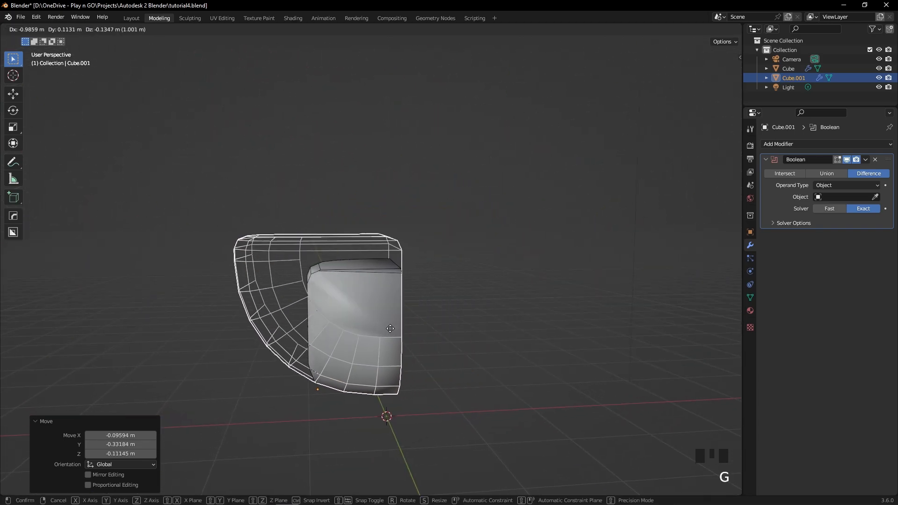
left_click(390, 329)
Step: Try to apply the Boolean modifier on the cutter Cube.001
middle_click_drag(390, 329, 614, 250)
left_click(768, 203)
key("ctrl+a")
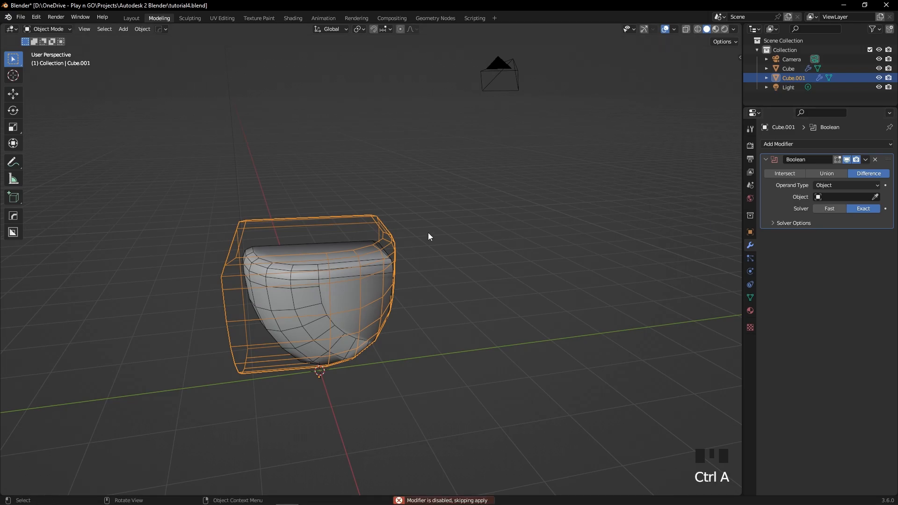
left_click(771, 198)
key("ctrl+a")
Step: Select Cube and apply its Intersect Boolean modifier
double_click(288, 286)
left_click(327, 386)
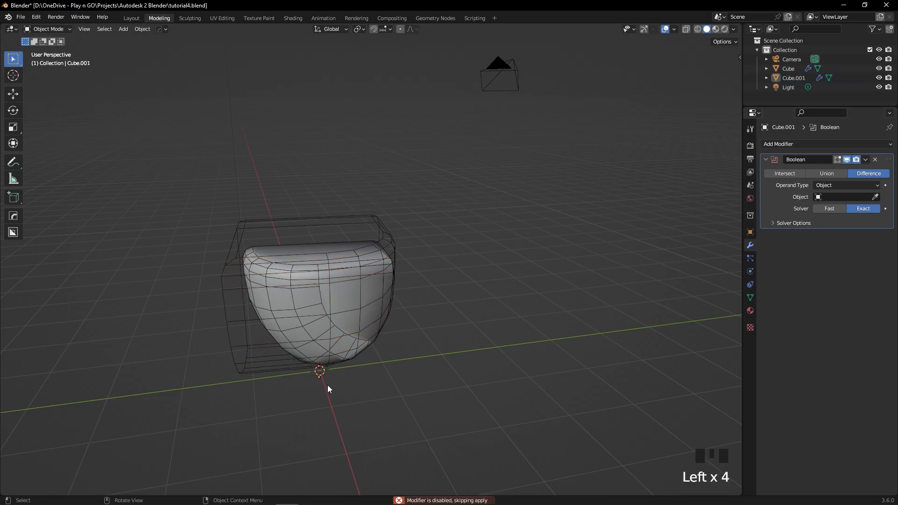
left_click(322, 327)
left_click(788, 210)
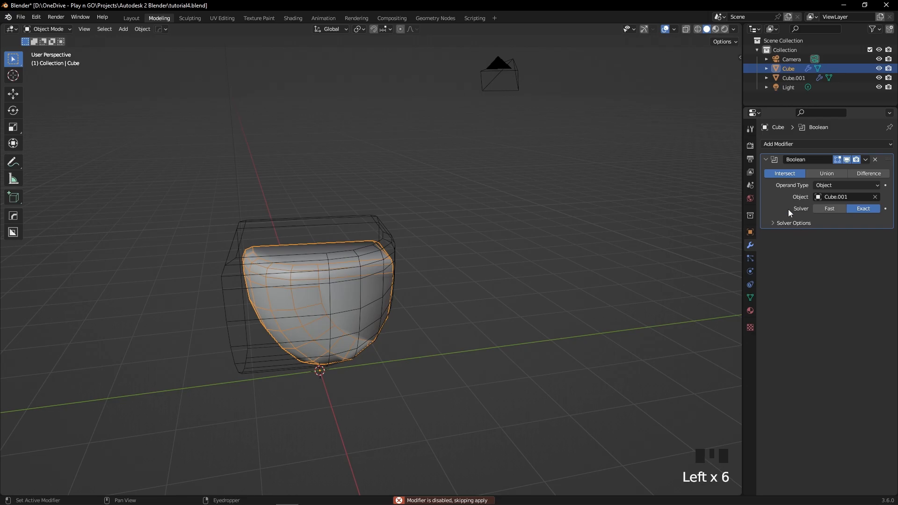
key("ctrl+a")
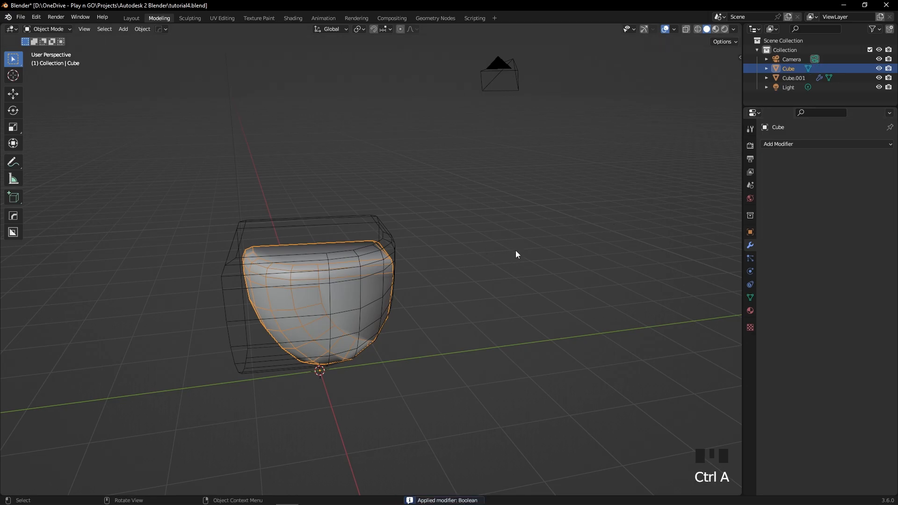
Step: Move the cutter Cube.001 away from Cube by about -0.47 m in X, 1.92 m in Y and 0.25 m in Z
middle_click_drag(417, 238, 381, 235)
left_click(375, 235)
key("g")
left_click(271, 224)
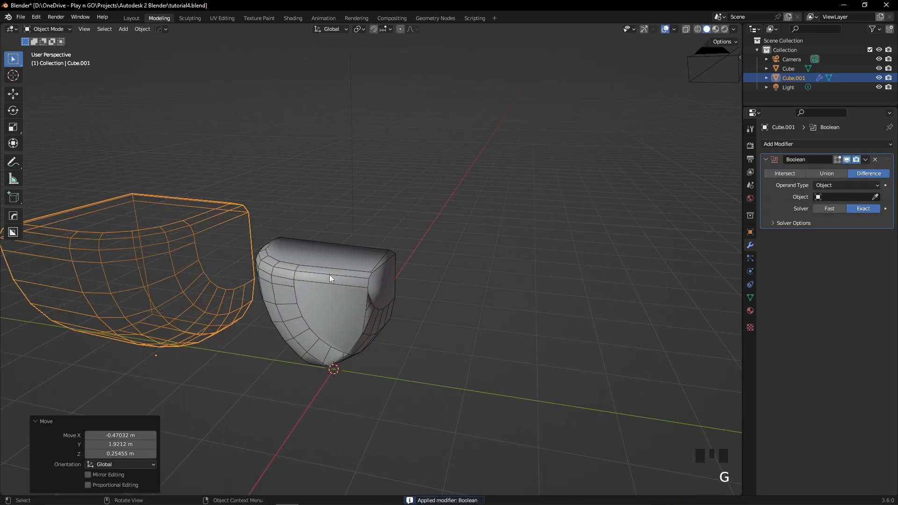
Step: Move the intersected Cube by about -0.91 m in X, -1.24 m in Y and 0.35 m in Z
left_click(394, 271)
middle_click_drag(394, 271, 394, 275)
key("g")
left_click(485, 257)
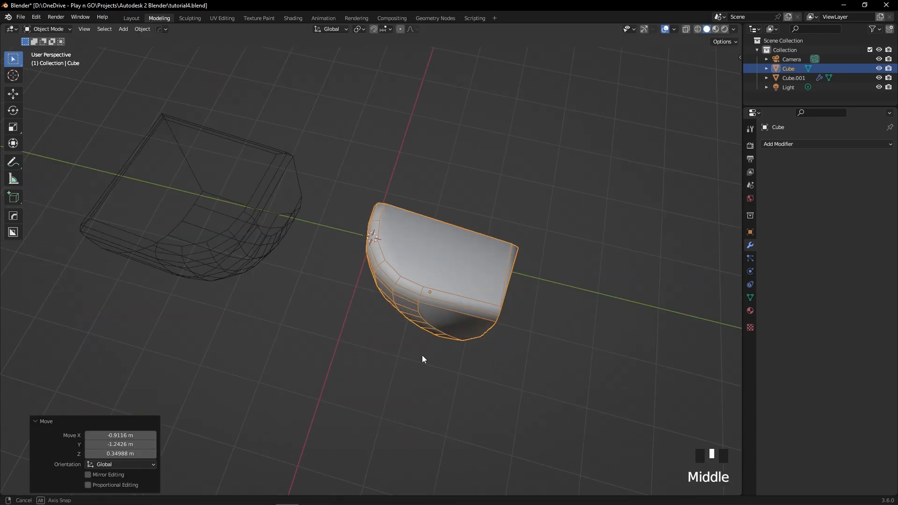